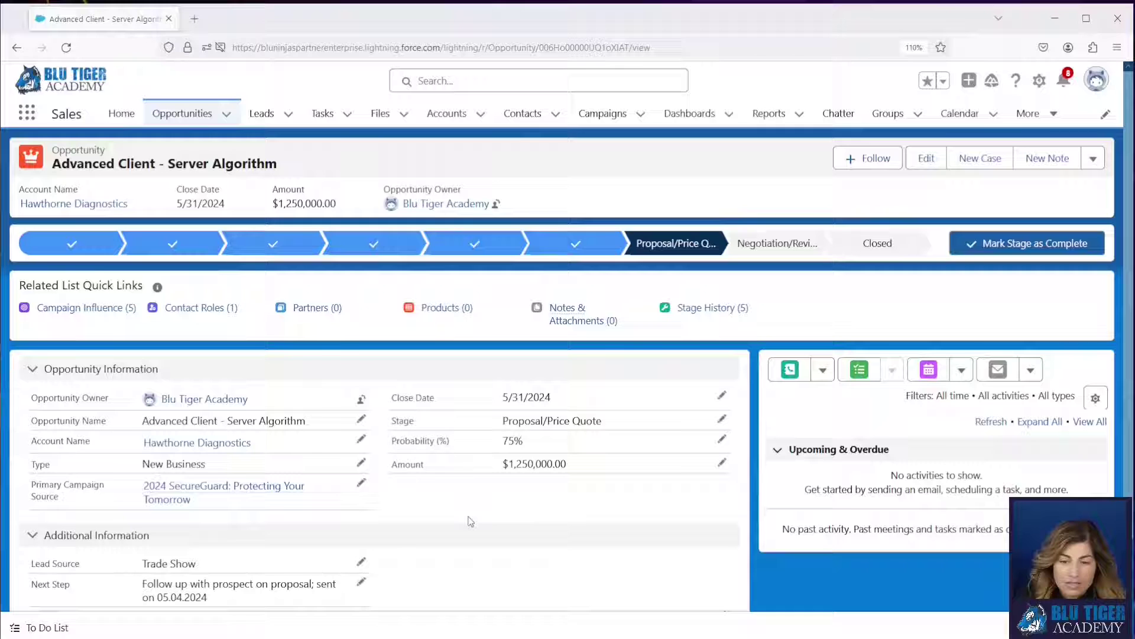
Dismiss the Campaign Influence list preview on the opportunity
{"action": "mouse_move", "coordinate": [200, 318]}
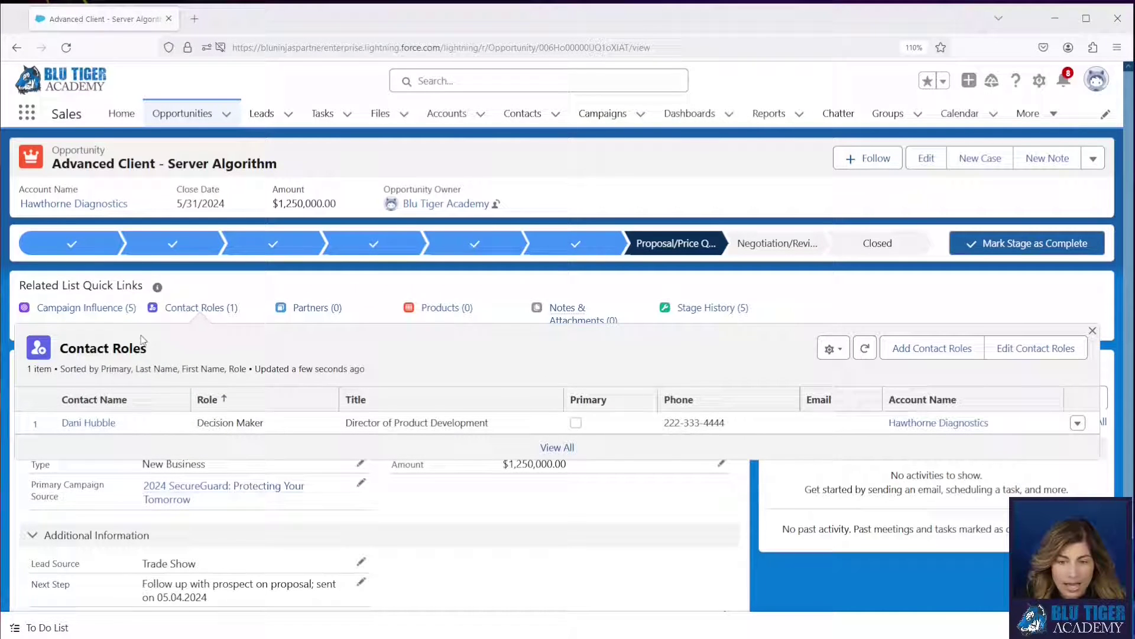
{"action": "mouse_move", "coordinate": [92, 307]}
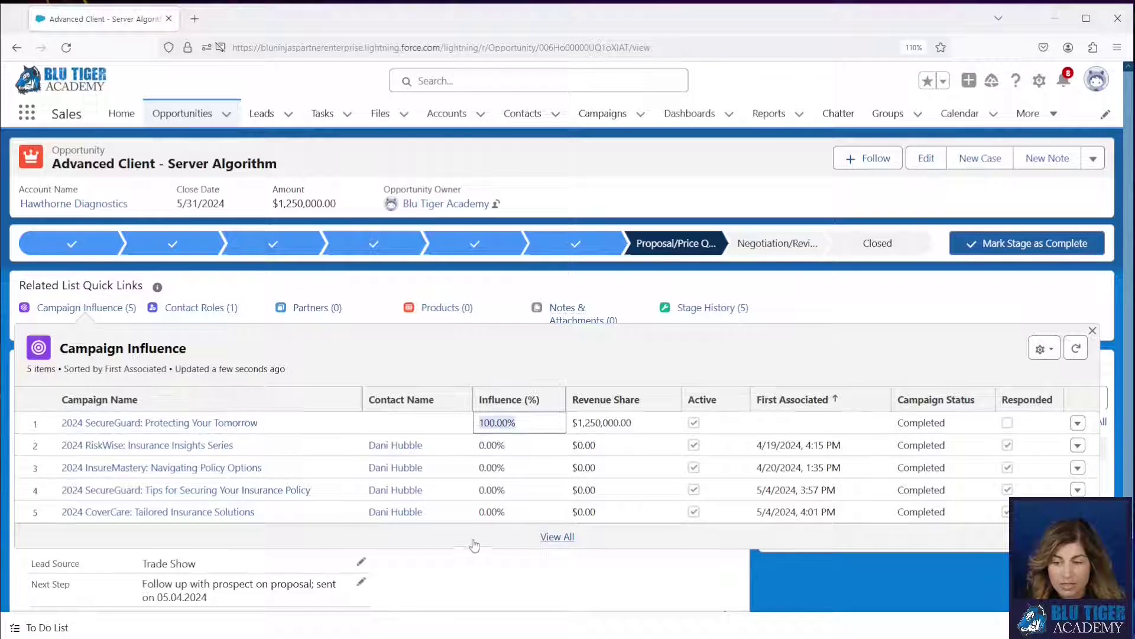
{"action": "left_click", "coordinate": [471, 590]}
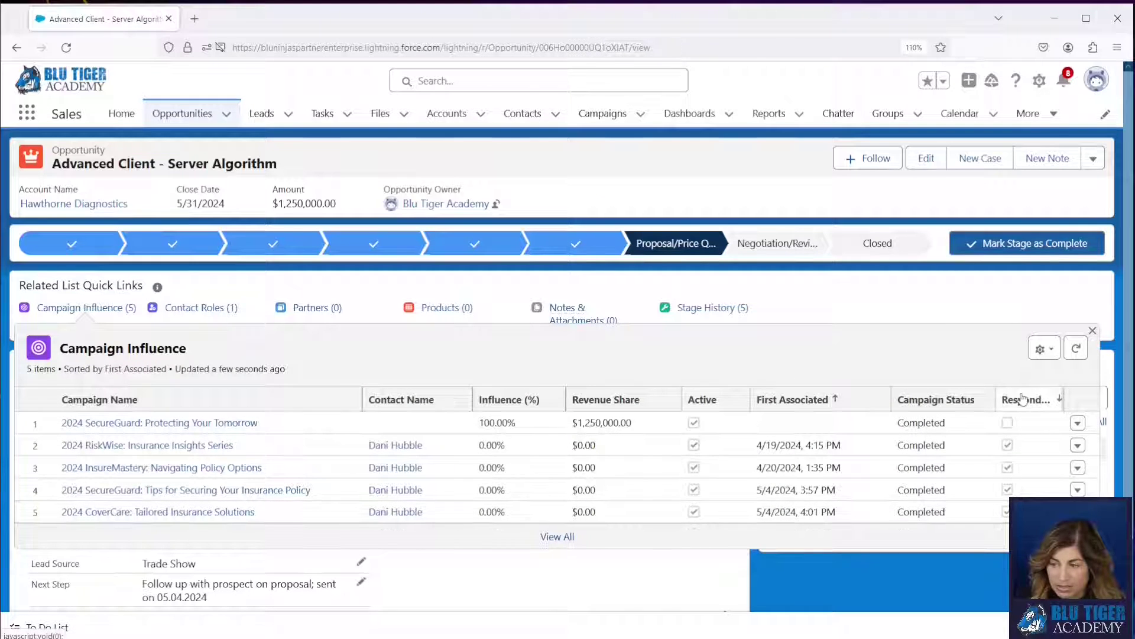
Open the Opportunity object's Opportunity Layout for editing in a new tab
{"action": "left_click", "coordinate": [1040, 80]}
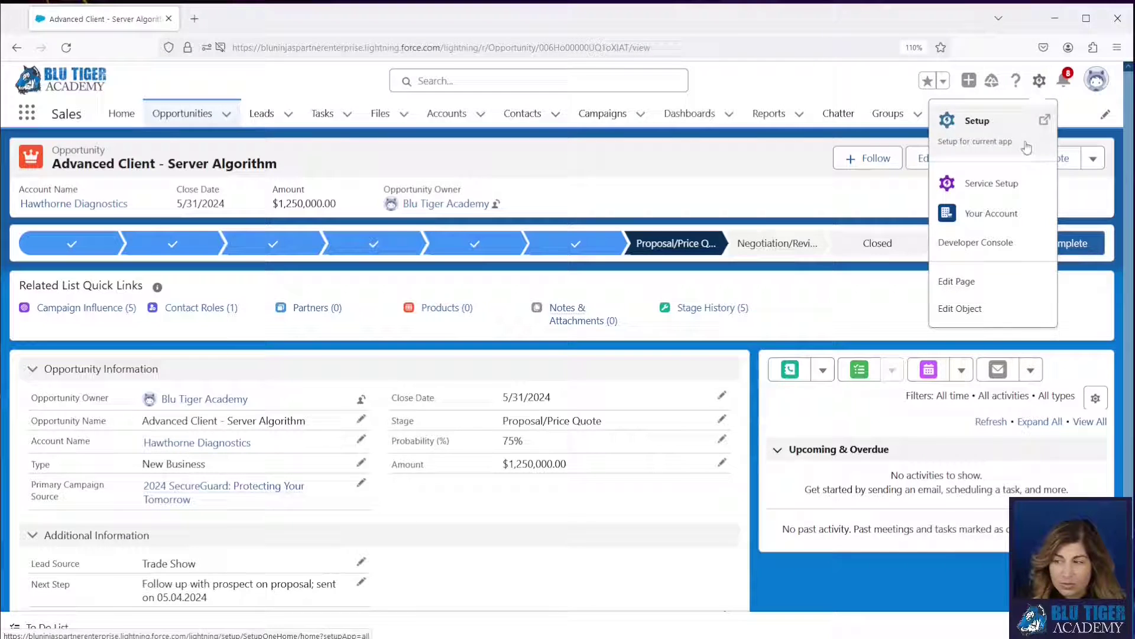
{"action": "left_click", "coordinate": [1004, 312]}
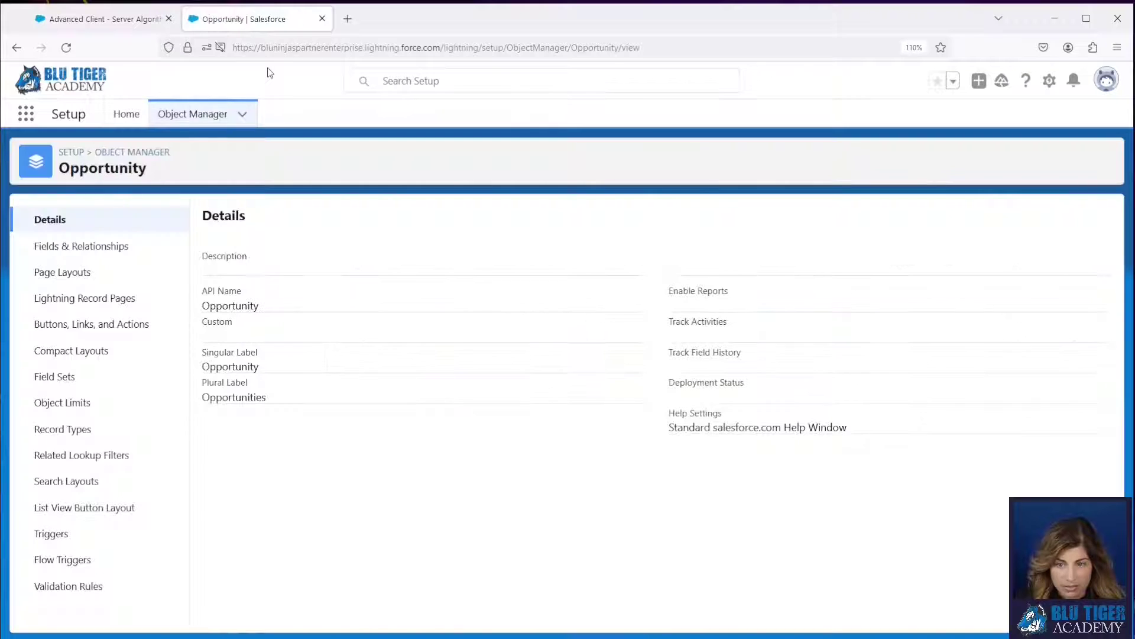
{"action": "left_click", "coordinate": [82, 271]}
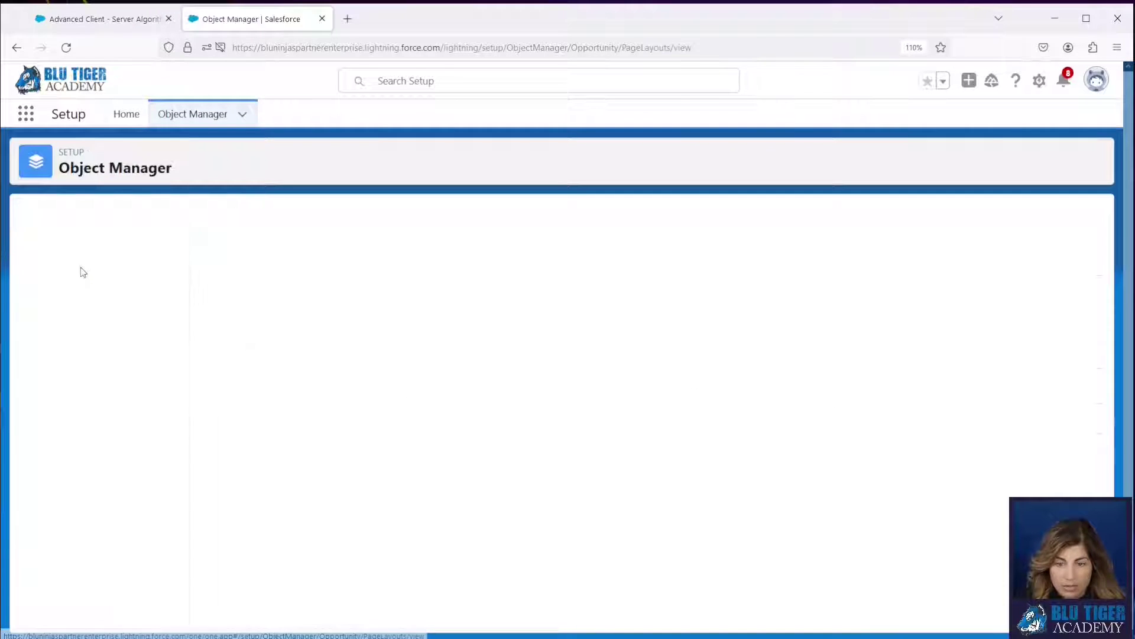
{"action": "left_click", "coordinate": [258, 281]}
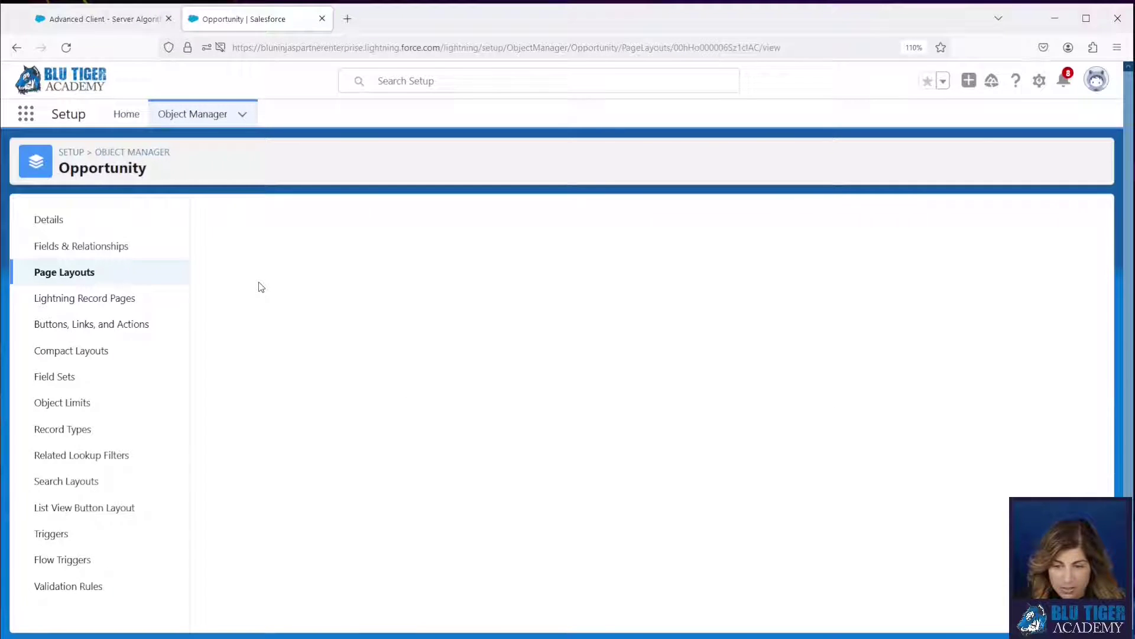
{"action": "scroll", "coordinate": [280, 502], "scroll_direction": "down", "scroll_amount": 10}
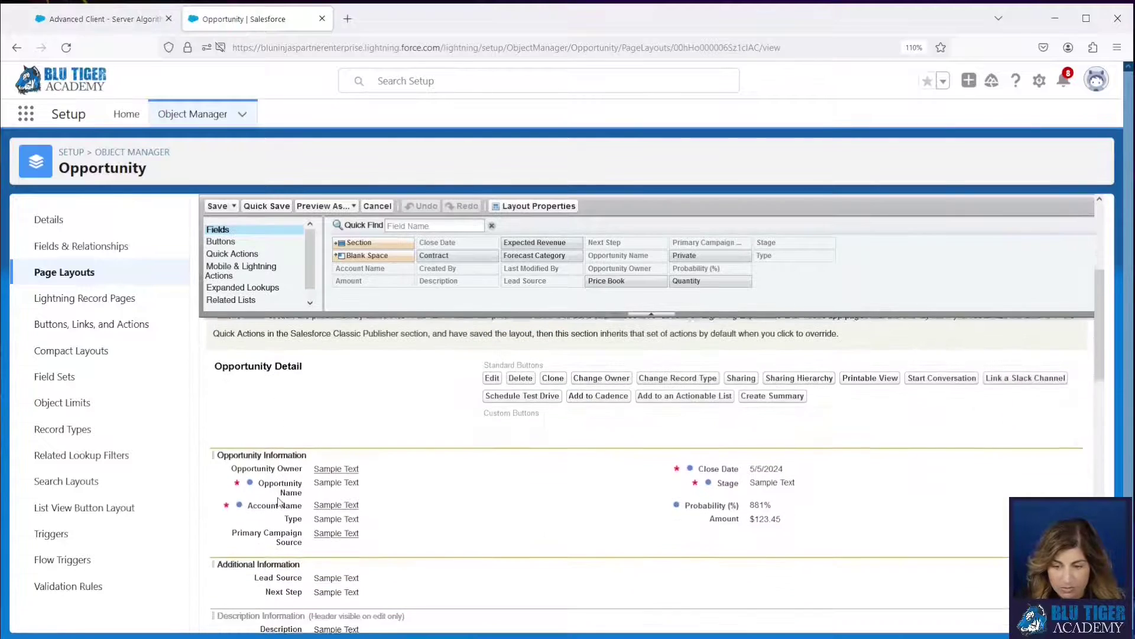
{"action": "scroll", "coordinate": [281, 502], "scroll_direction": "down", "scroll_amount": 3}
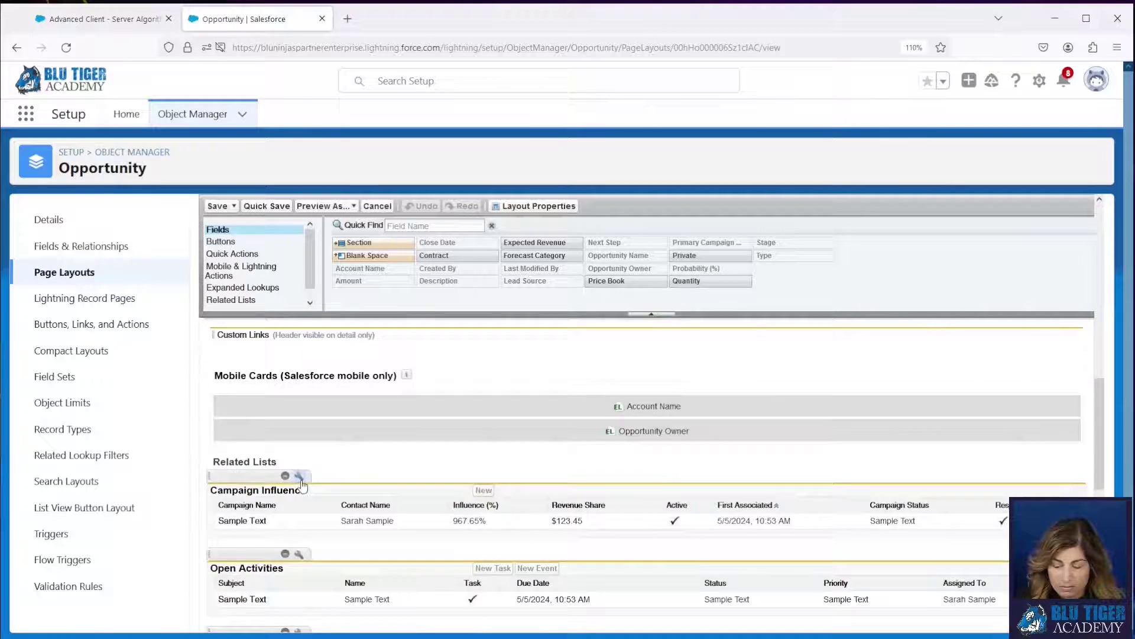
Add the Model Name column to the Campaign Influence related list
{"action": "left_click", "coordinate": [300, 478]}
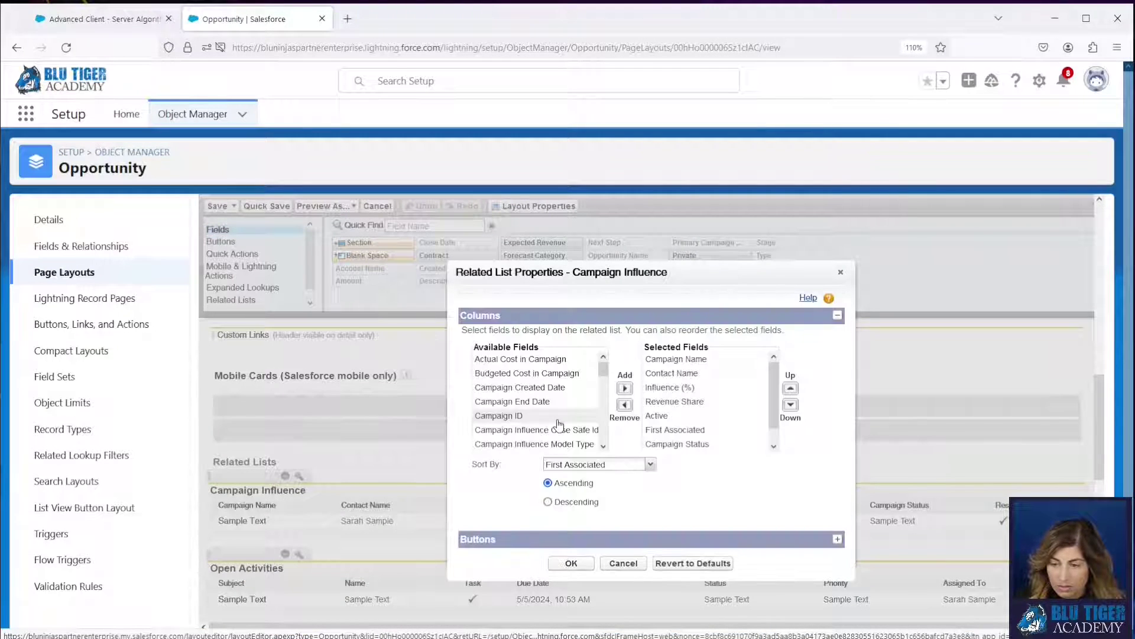
{"action": "scroll", "coordinate": [559, 423], "scroll_direction": "down", "scroll_amount": 7}
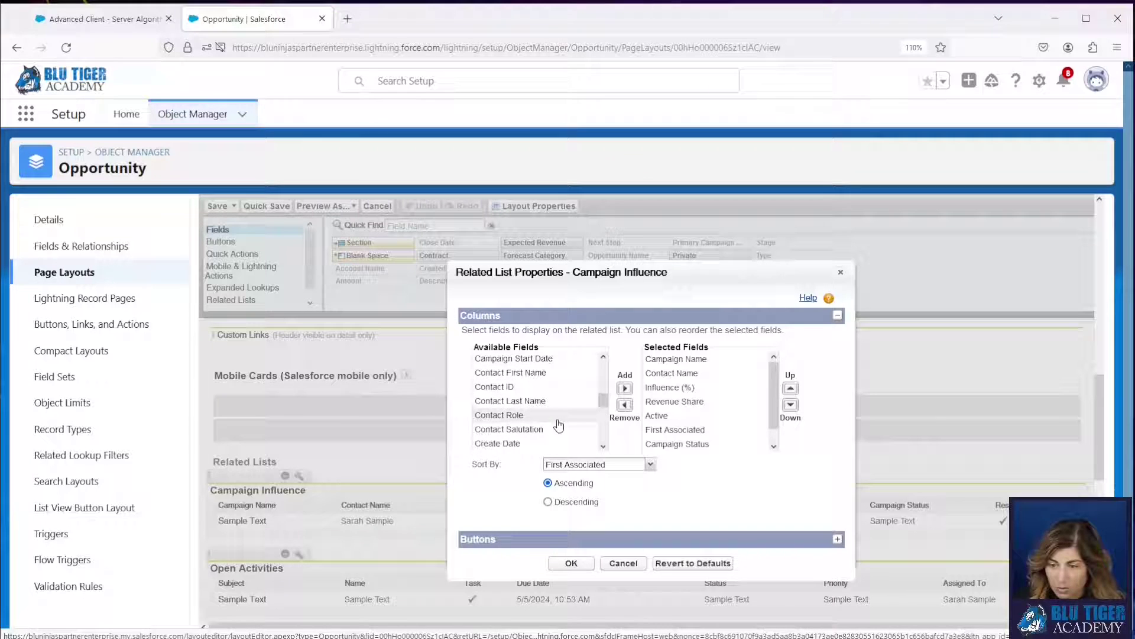
{"action": "scroll", "coordinate": [559, 423], "scroll_direction": "down", "scroll_amount": 5}
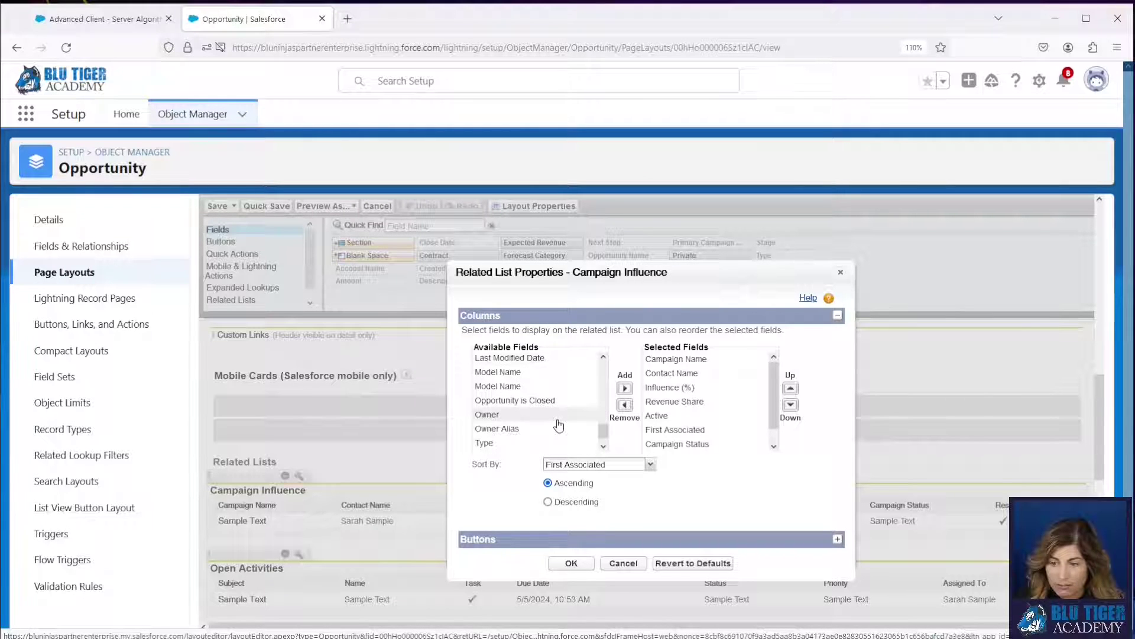
{"action": "left_click", "coordinate": [523, 373]}
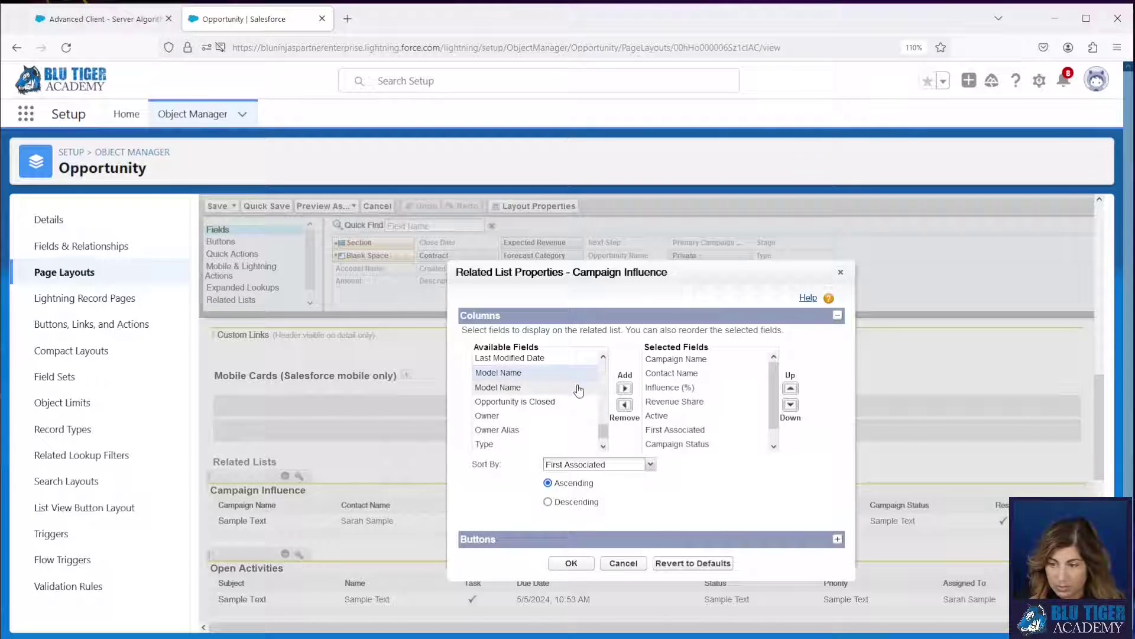
{"action": "left_click", "coordinate": [625, 389]}
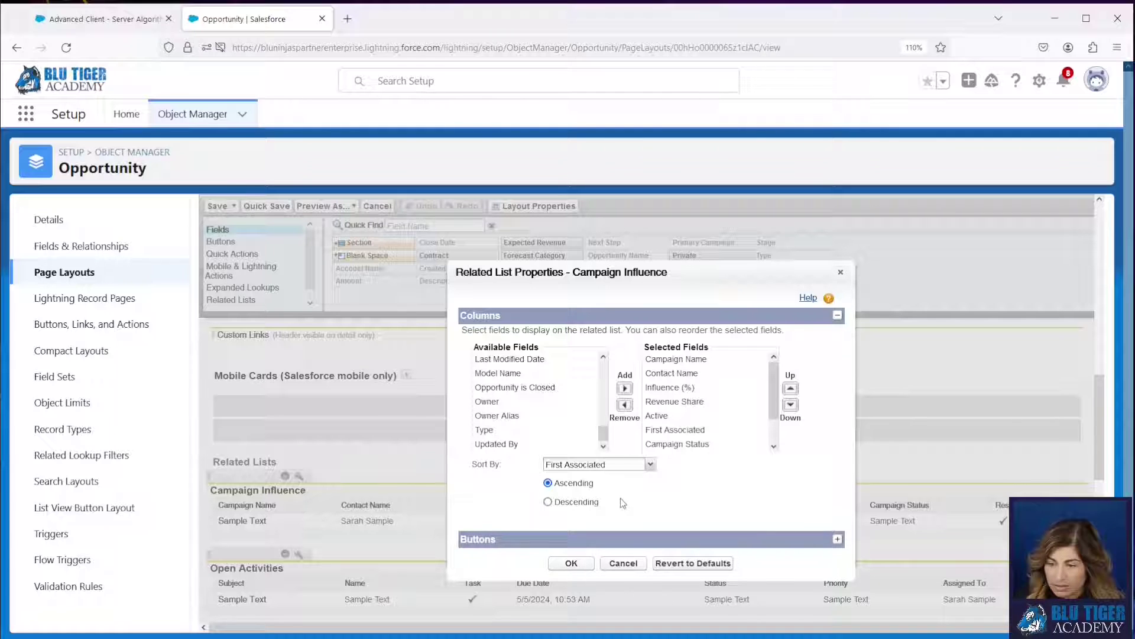
{"action": "key", "text": "Return"}
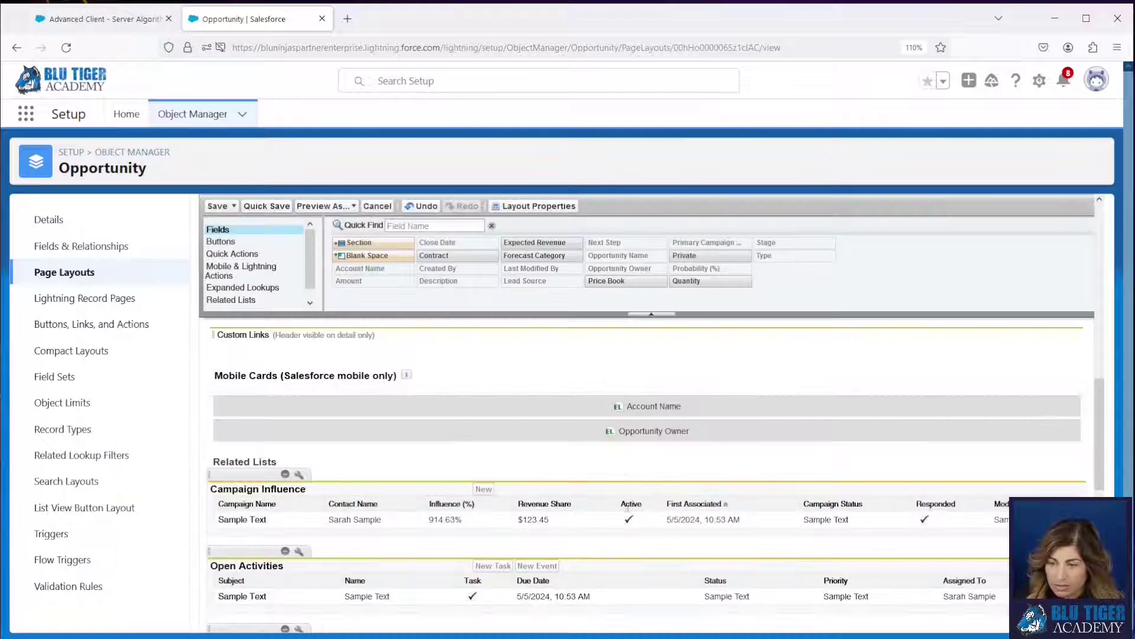
Quick Save the Opportunity Layout and return to the Setup tab
{"action": "left_click", "coordinate": [259, 207]}
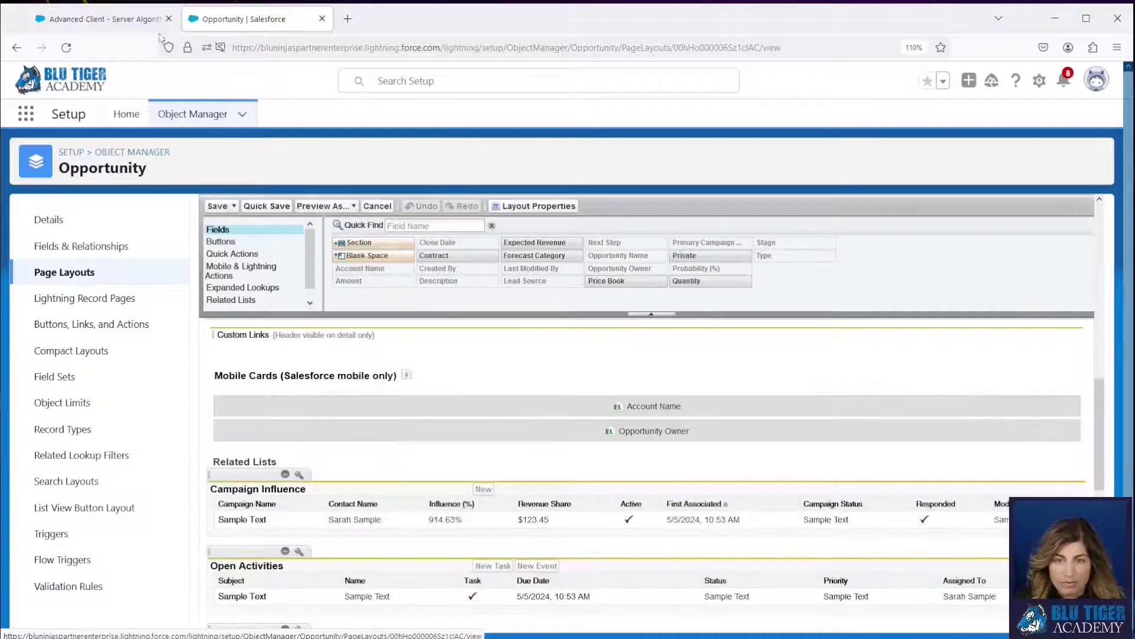
{"action": "left_click", "coordinate": [126, 26]}
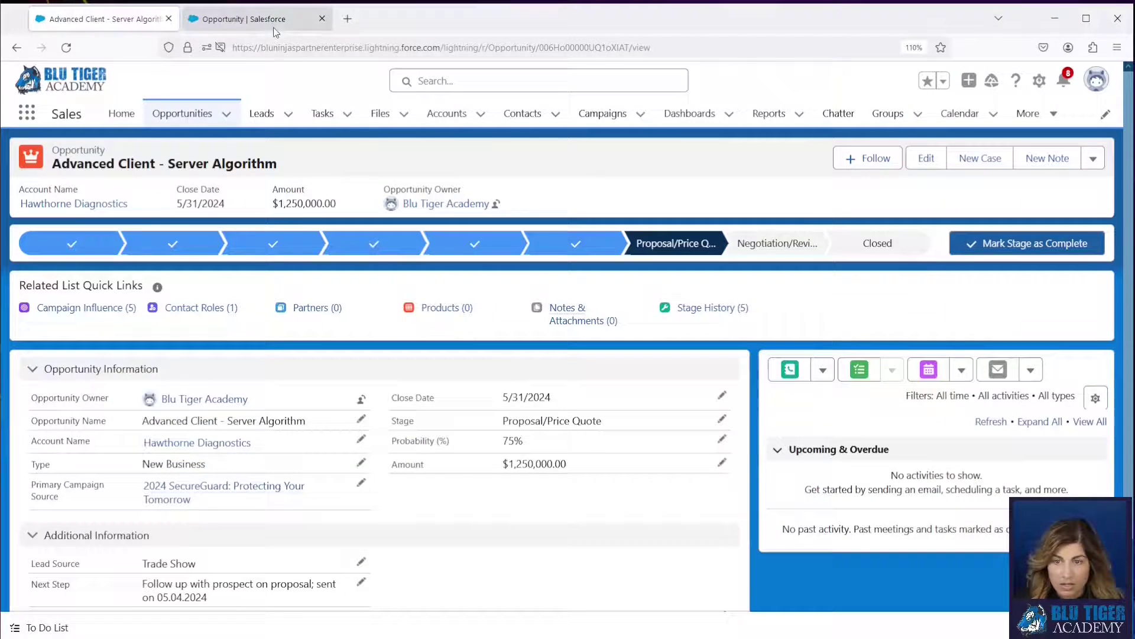
{"action": "left_click", "coordinate": [251, 18]}
From Setup Home, search Quick Find for 'model' and open campaign influence Model Settings
{"action": "left_click", "coordinate": [124, 116]}
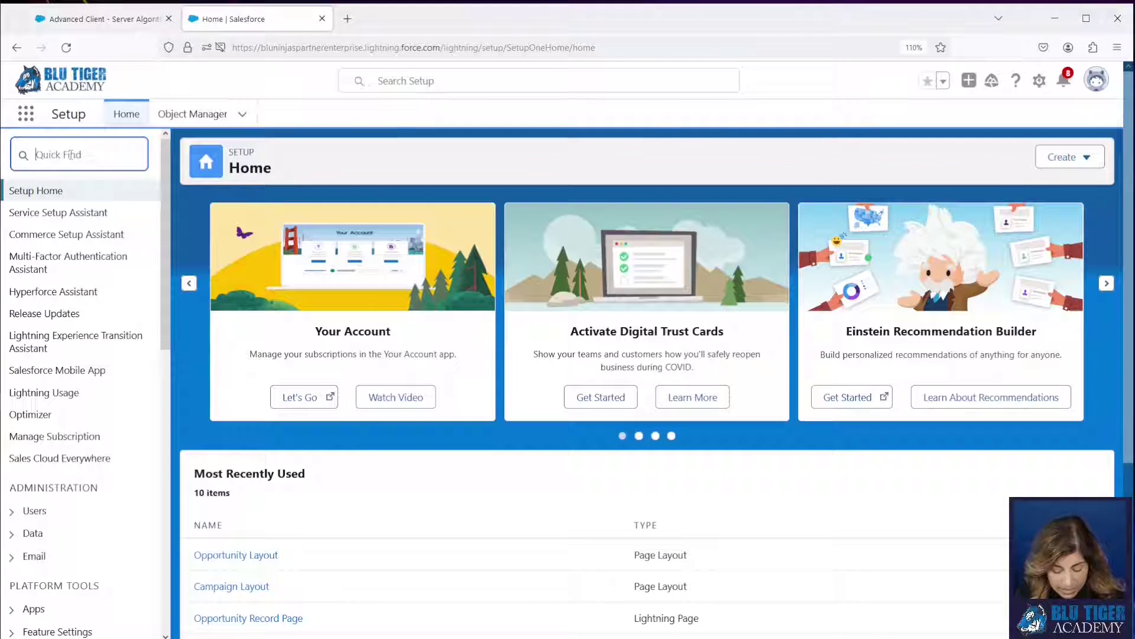
{"action": "type", "text": "model"}
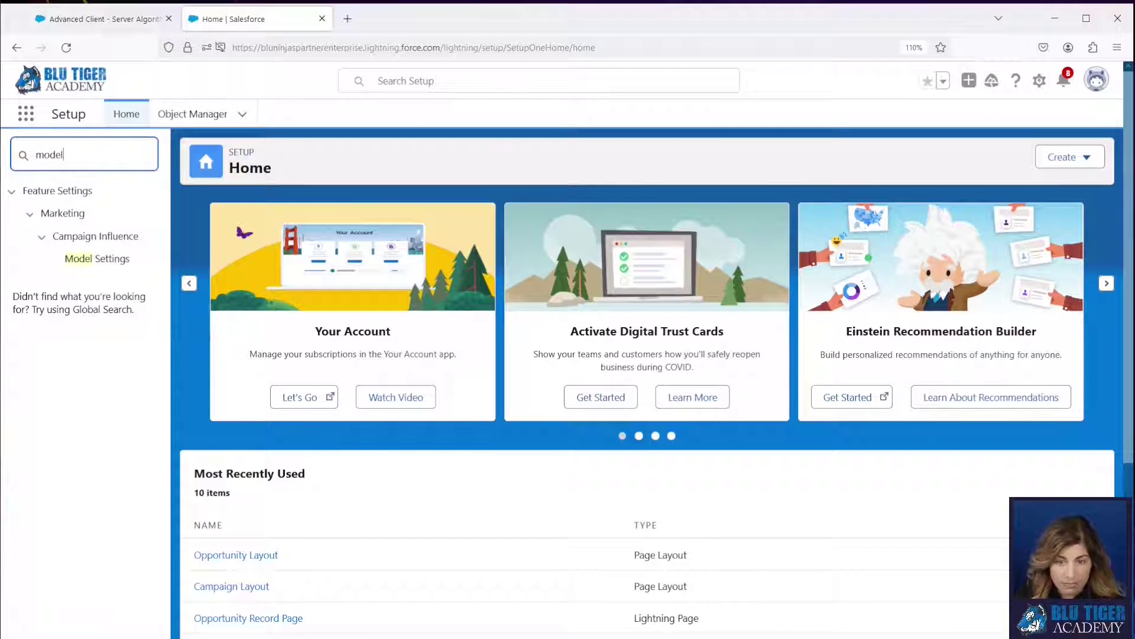
{"action": "left_click", "coordinate": [92, 259]}
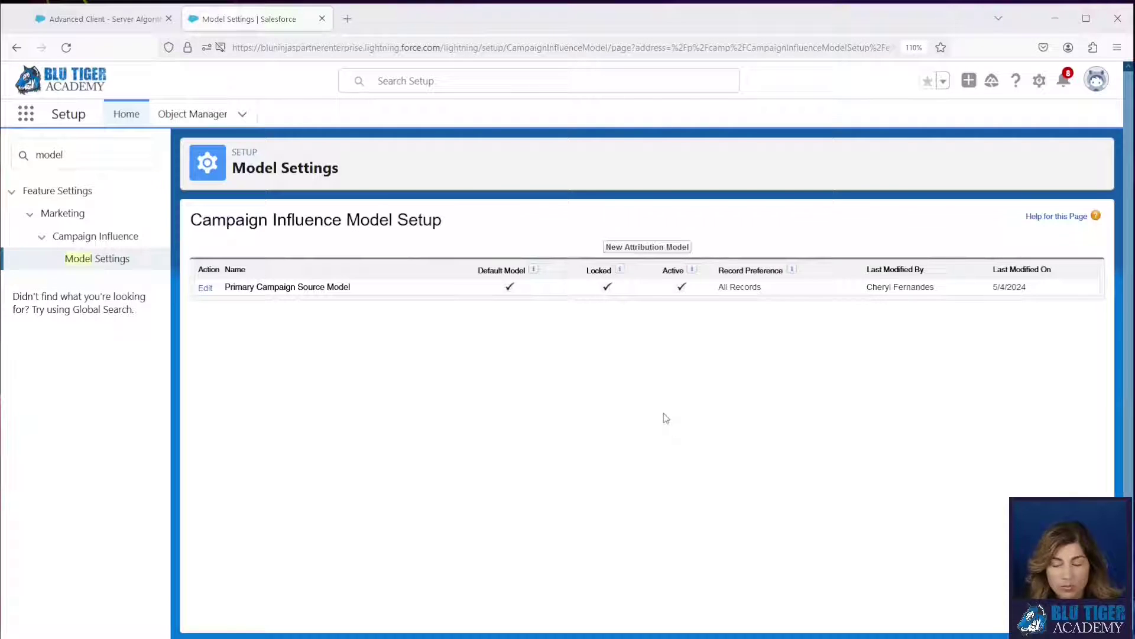
Start a new attribution model named 'First Touch' (Unique Name First_Touch) with Default Model ticked
{"action": "left_click", "coordinate": [636, 251]}
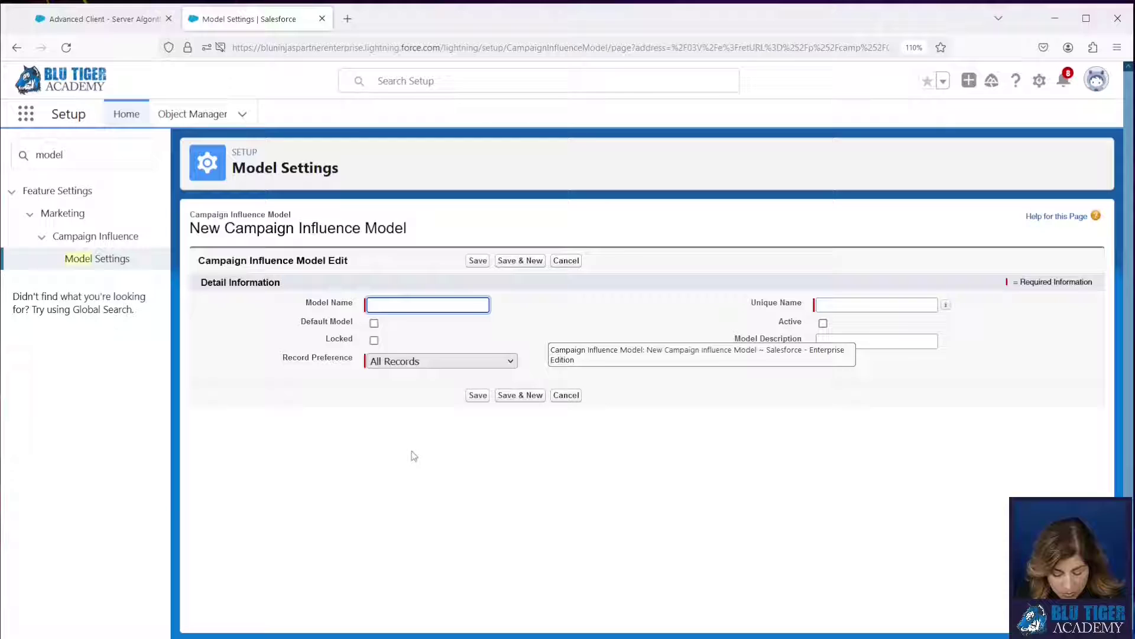
{"action": "type", "text": "First Touch"}
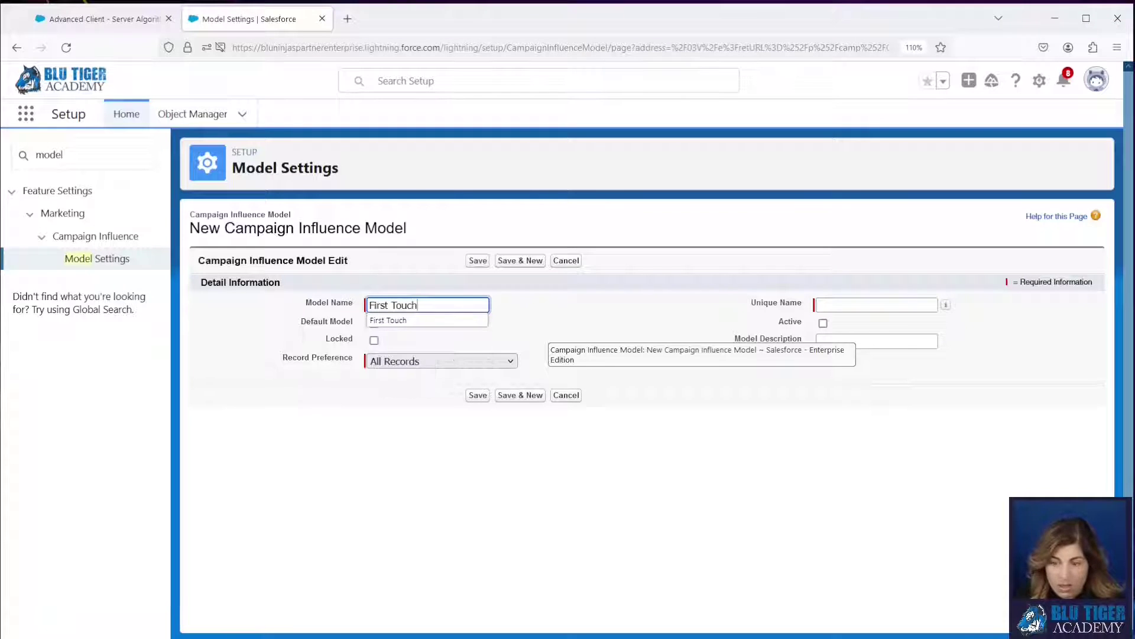
{"action": "left_click", "coordinate": [527, 297]}
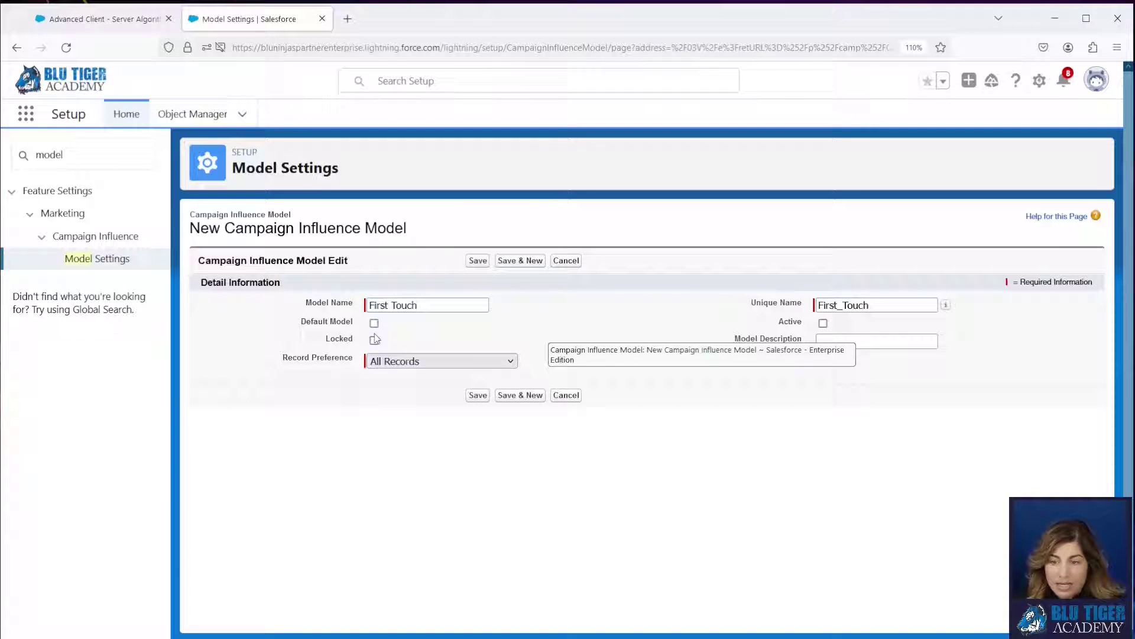
{"action": "left_click", "coordinate": [373, 324]}
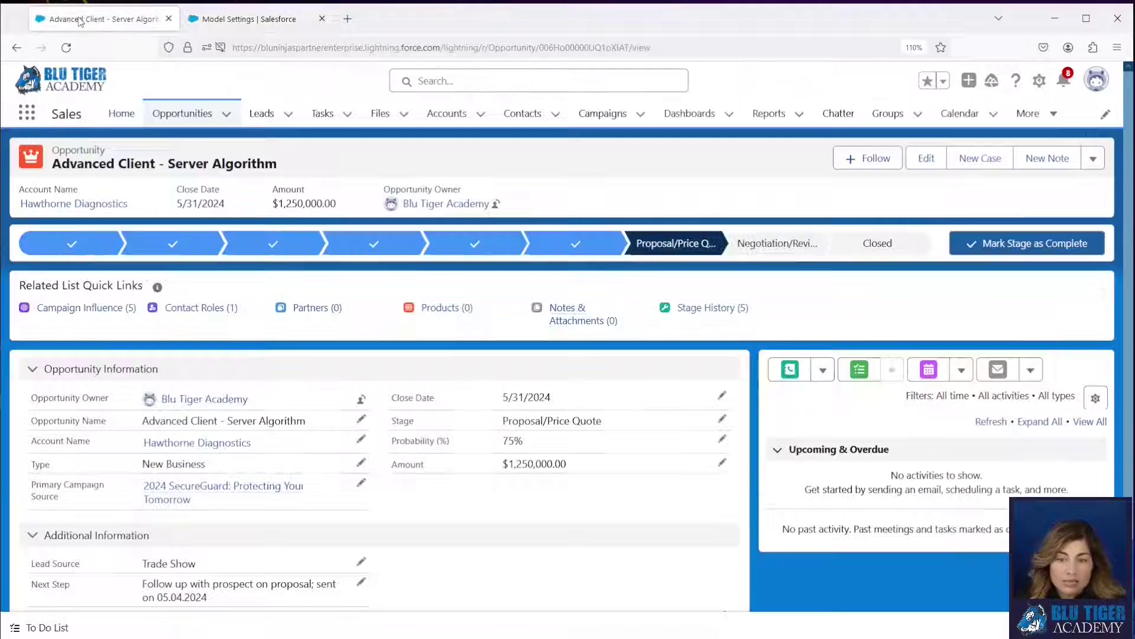
{"action": "left_click", "coordinate": [80, 21]}
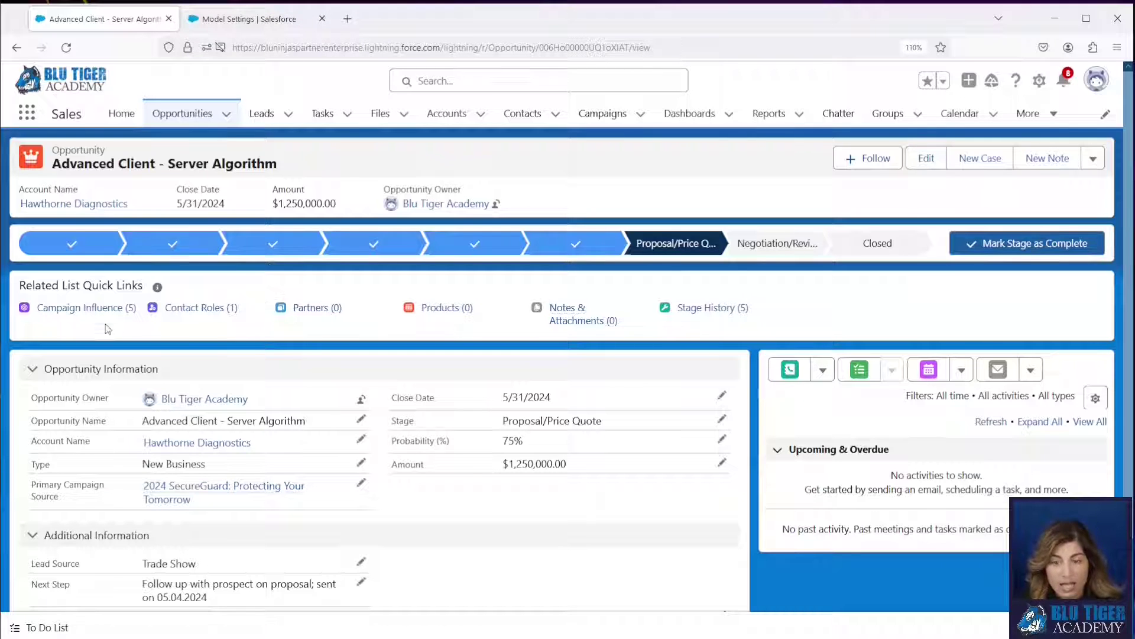
{"action": "mouse_move", "coordinate": [107, 312]}
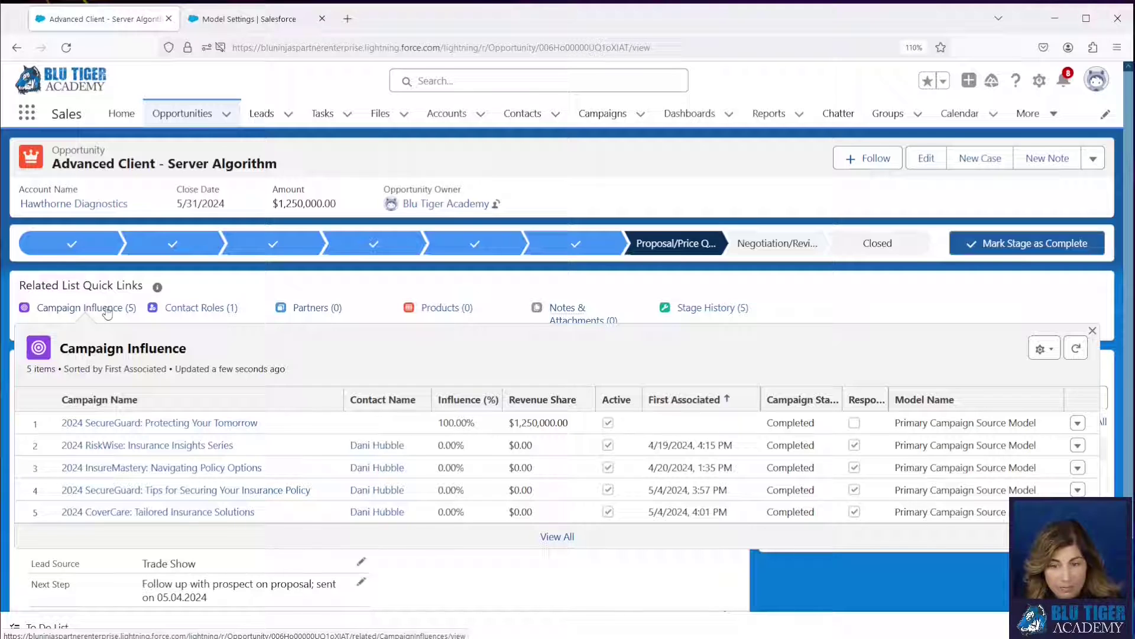
Tick Locked on the First Touch model form and save it as the active default
{"action": "left_click", "coordinate": [251, 19]}
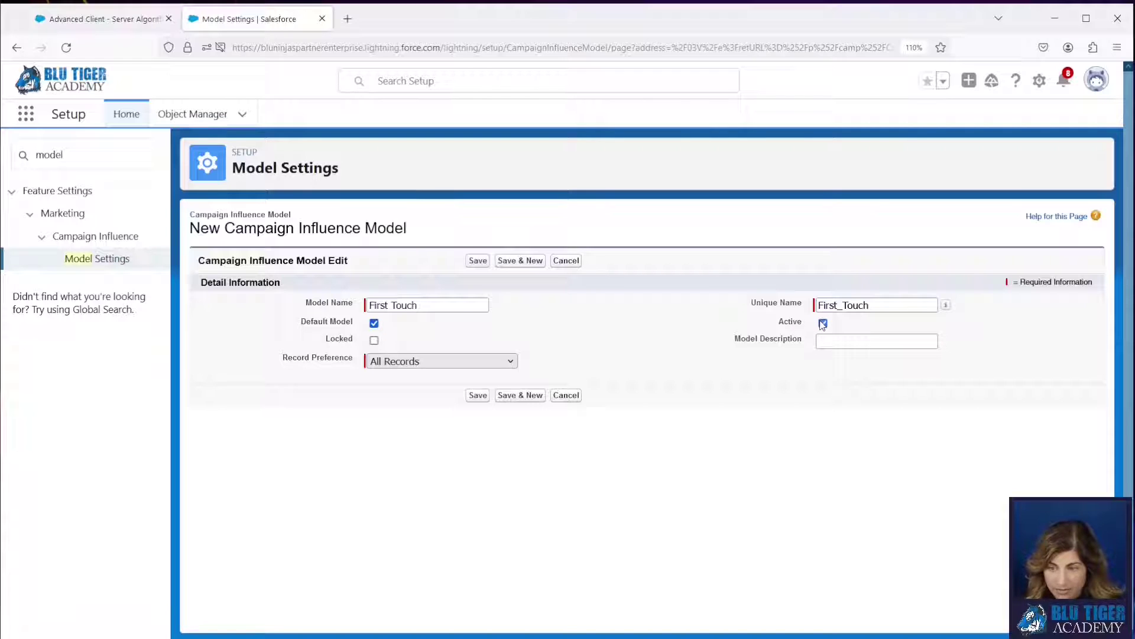
{"action": "left_click", "coordinate": [374, 340]}
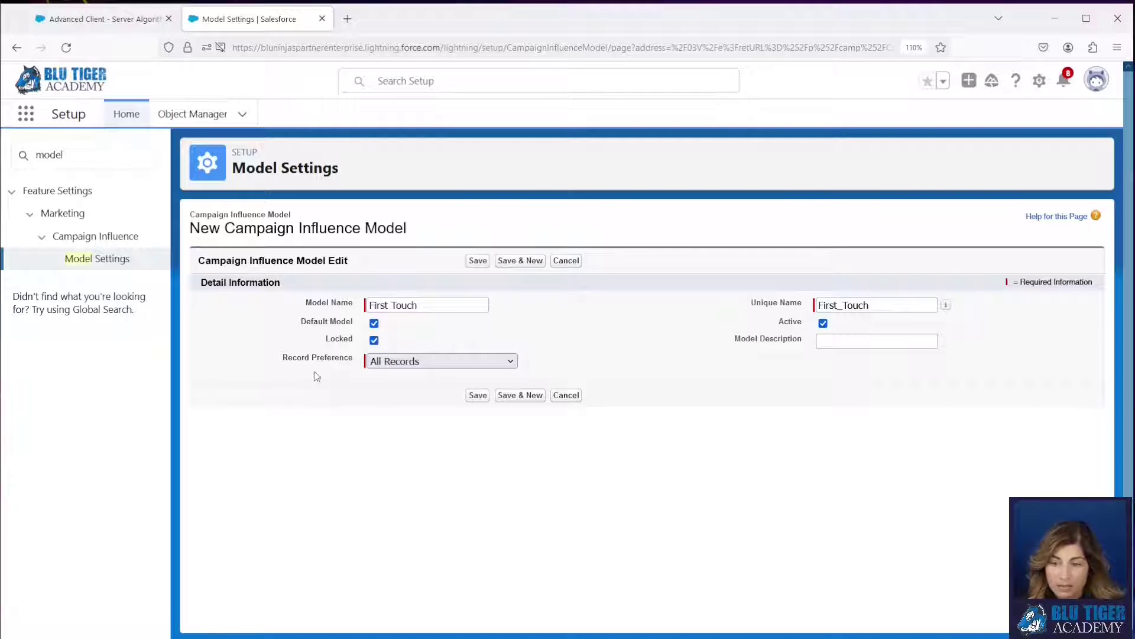
{"action": "left_click_drag", "start_coordinate": [288, 358], "coordinate": [385, 365]}
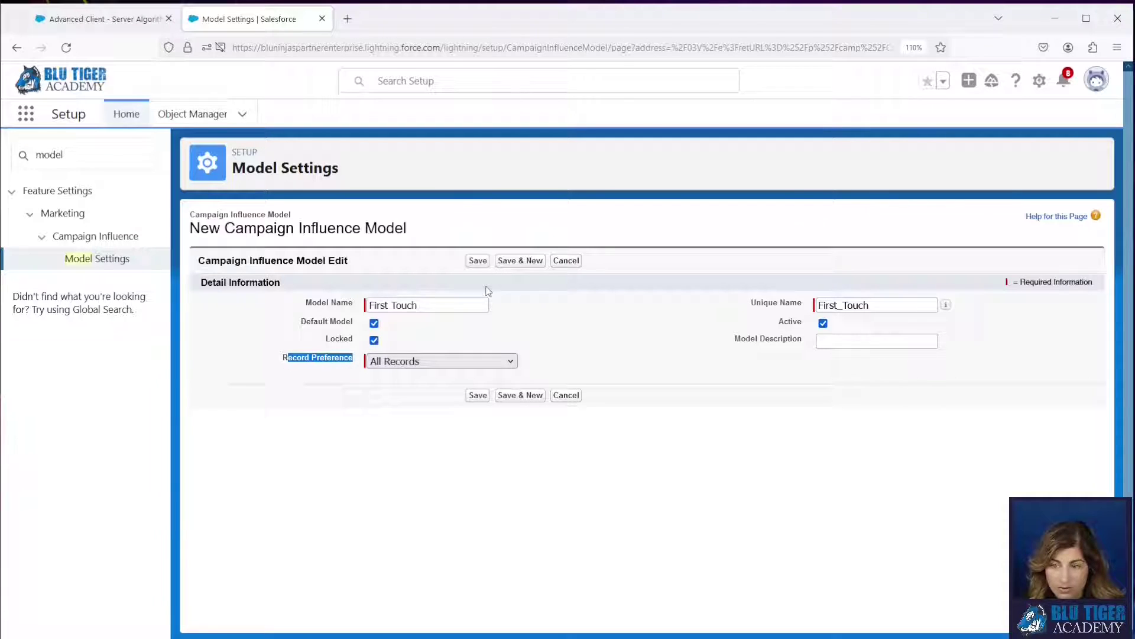
{"action": "left_click", "coordinate": [478, 261]}
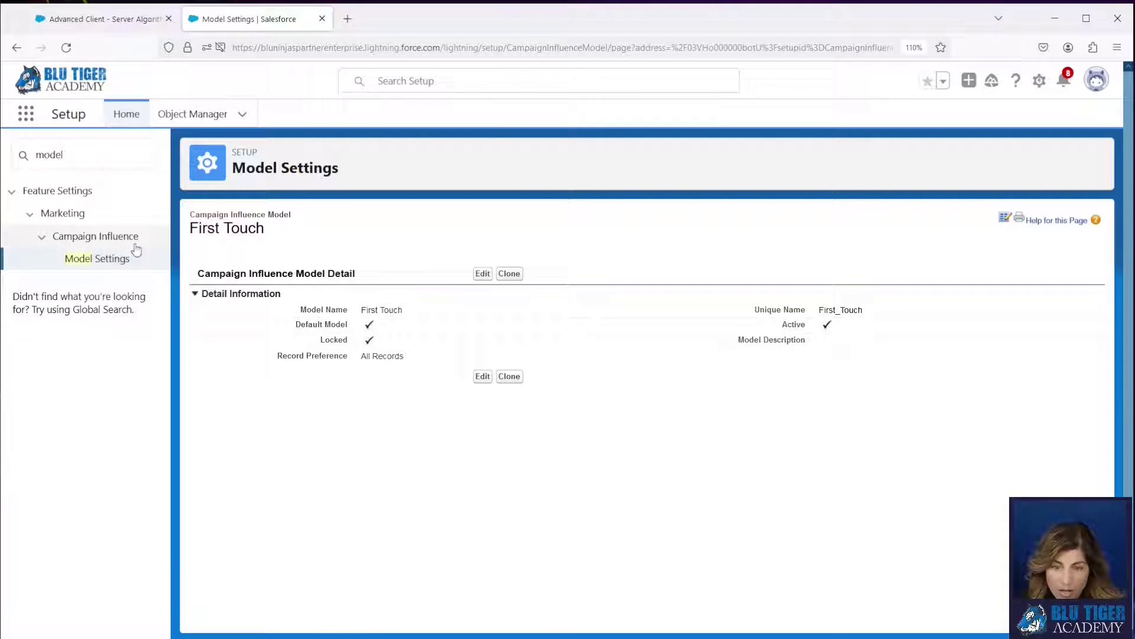
Check the influence model list, then return to the Advanced Client - Server Algorithm opportunity
{"action": "left_click", "coordinate": [121, 259]}
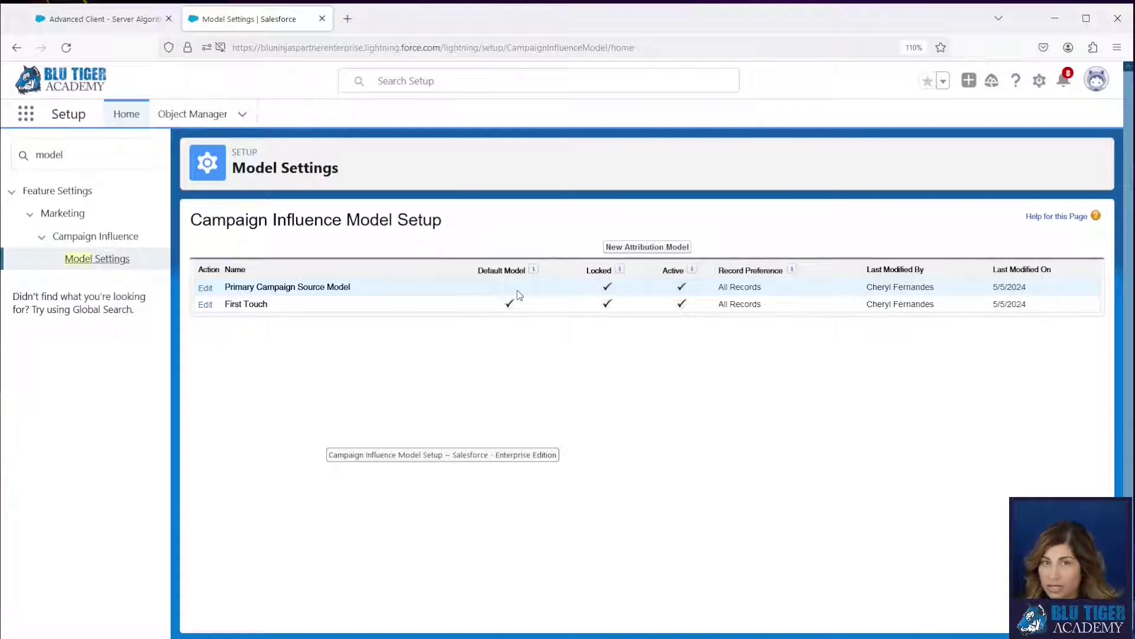
{"action": "left_click", "coordinate": [95, 19]}
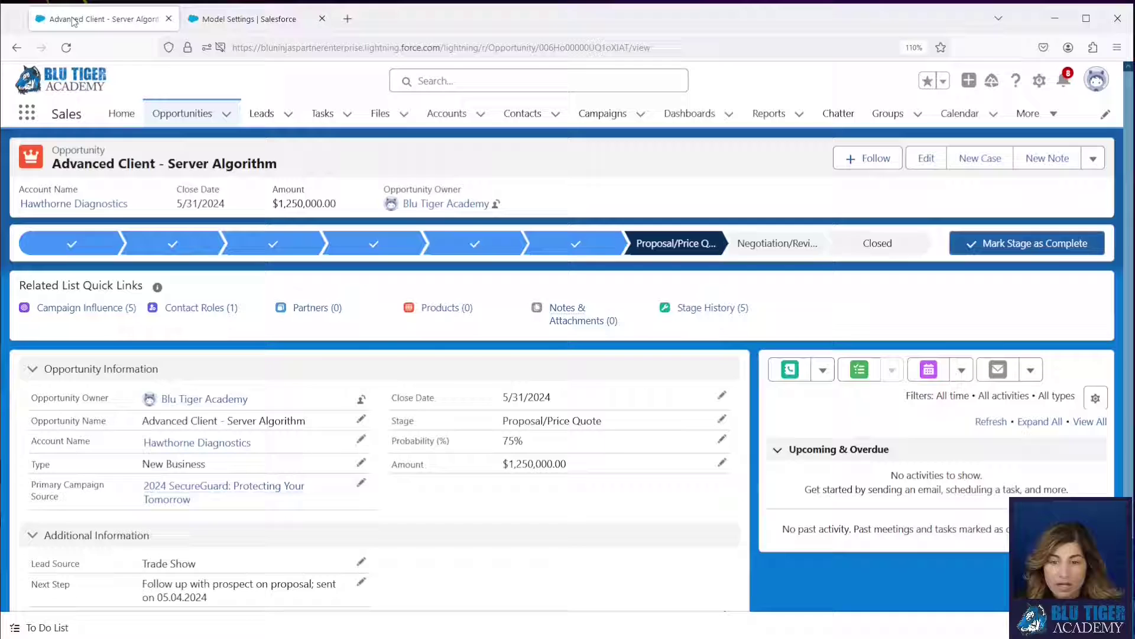
{"action": "mouse_move", "coordinate": [106, 309]}
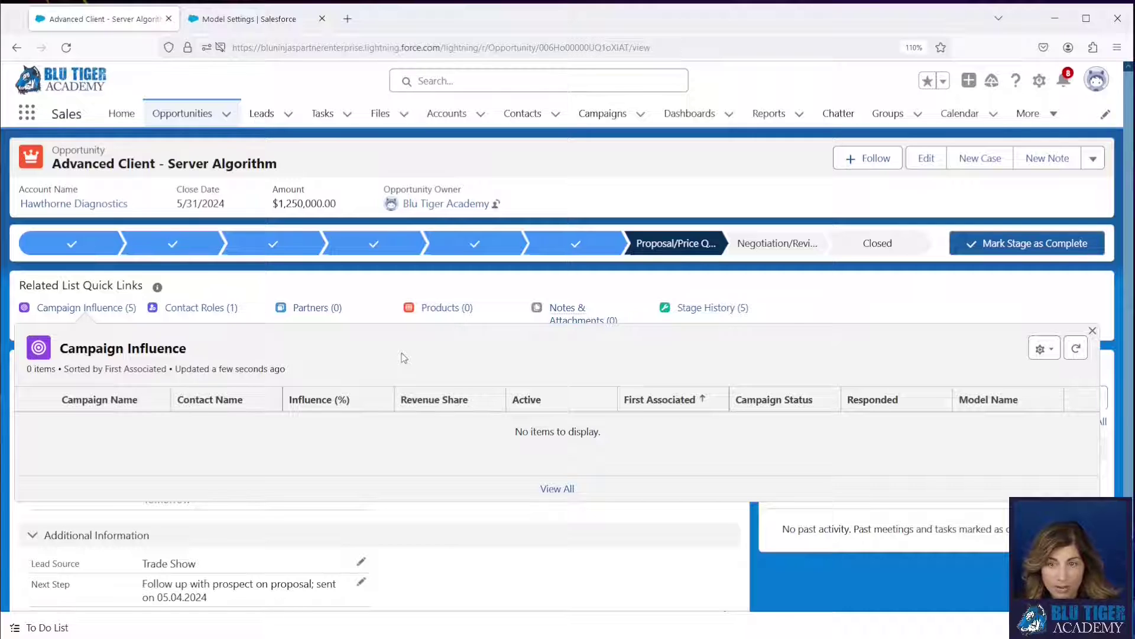
Edit the Primary Campaign Source Model to tick Default Model and save it
{"action": "left_click", "coordinate": [246, 19]}
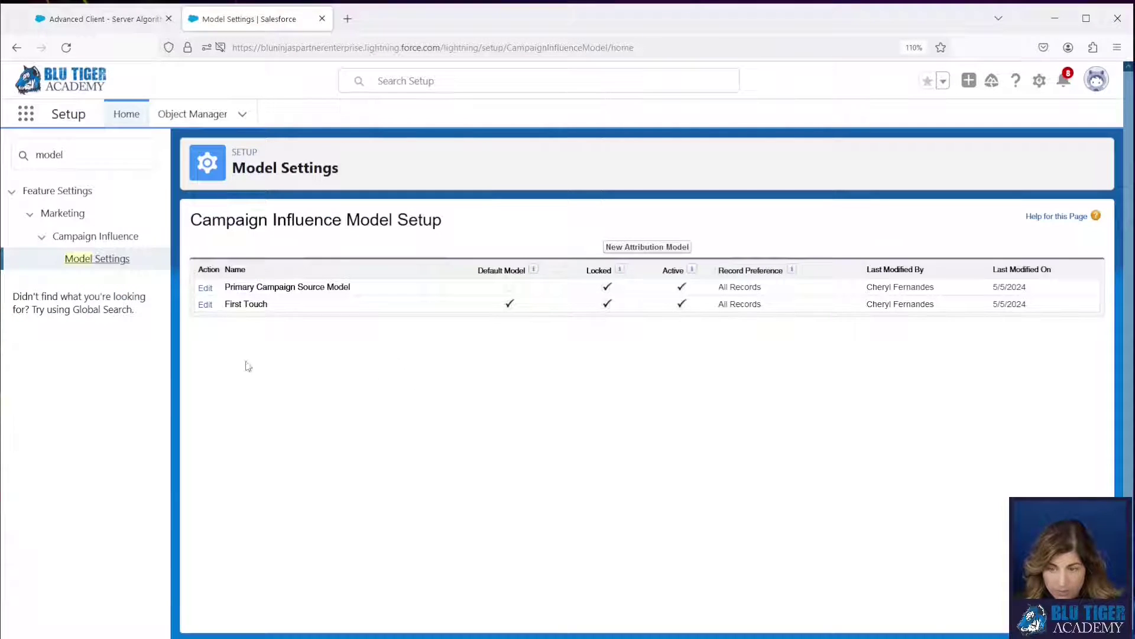
{"action": "left_click", "coordinate": [209, 290]}
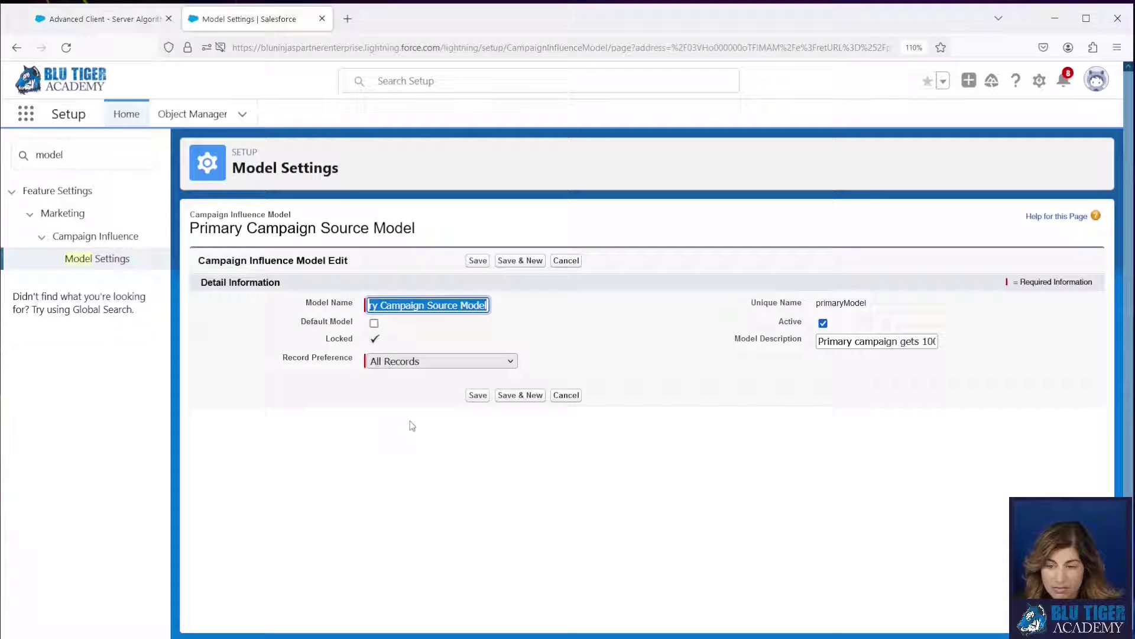
{"action": "left_click", "coordinate": [374, 323]}
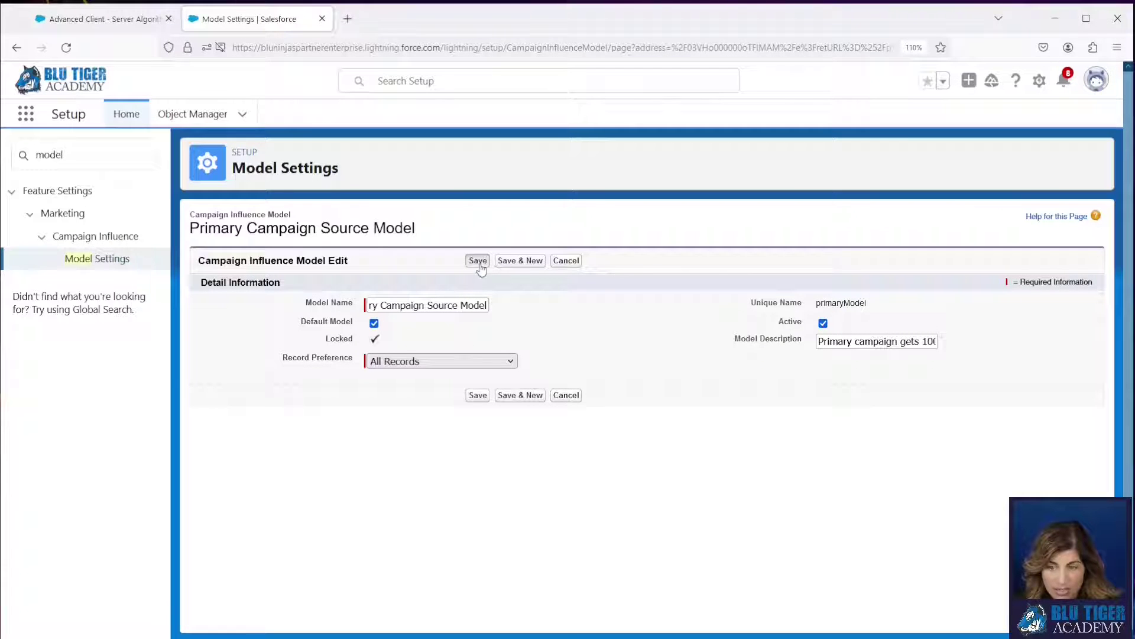
{"action": "left_click", "coordinate": [478, 261]}
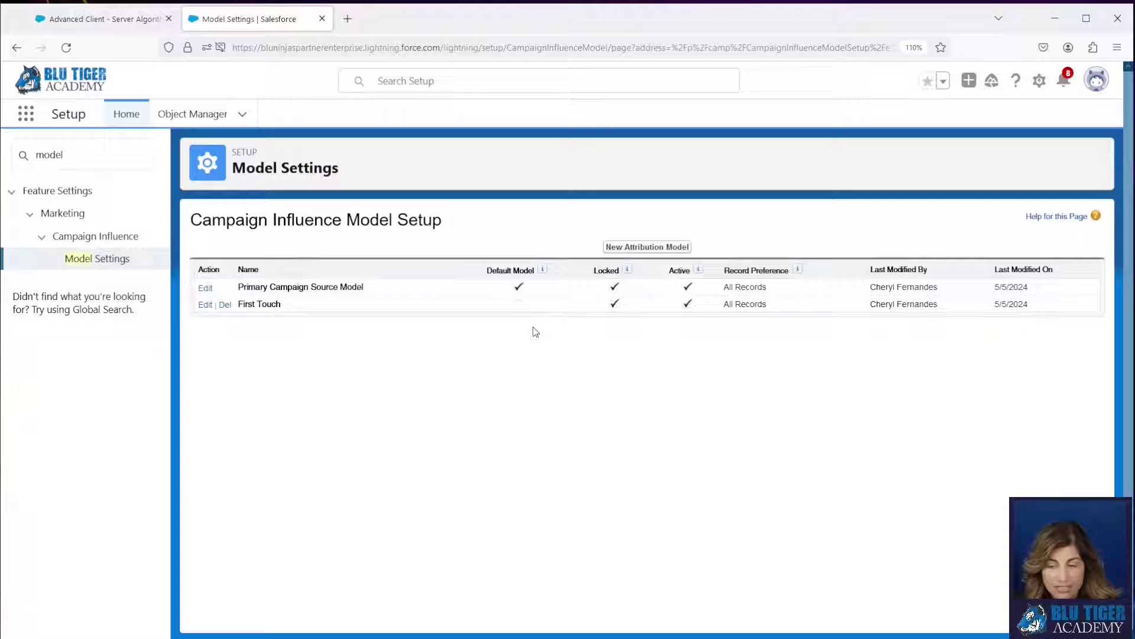
Edit First Touch to tick Default Model, untick Locked, and save it
{"action": "left_click", "coordinate": [90, 19]}
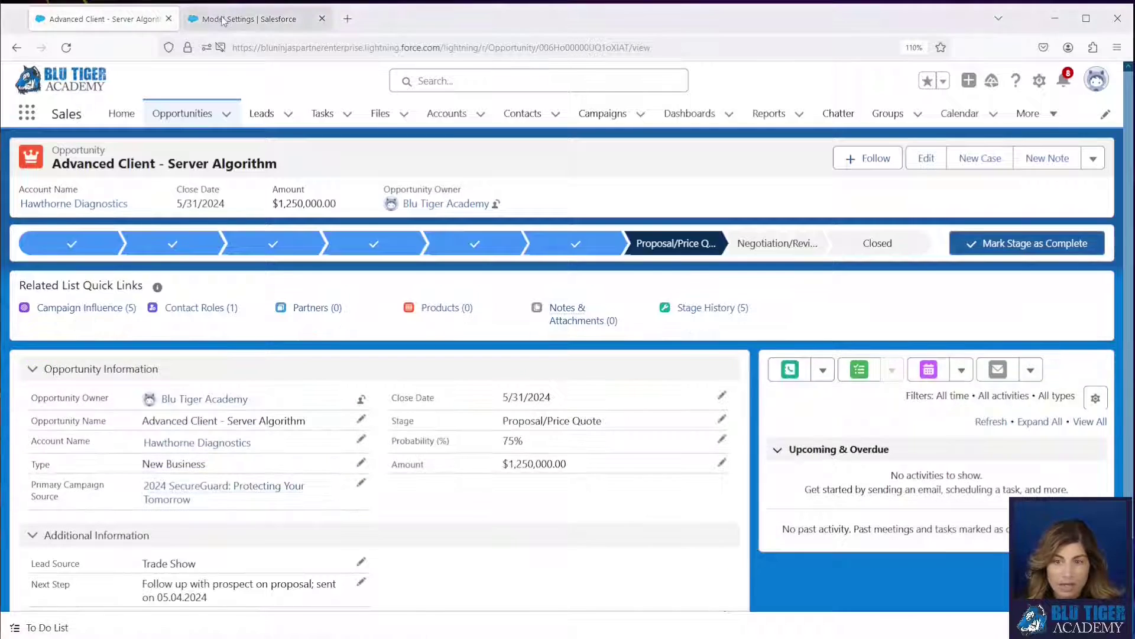
{"action": "left_click", "coordinate": [248, 19]}
{"action": "left_click", "coordinate": [206, 305]}
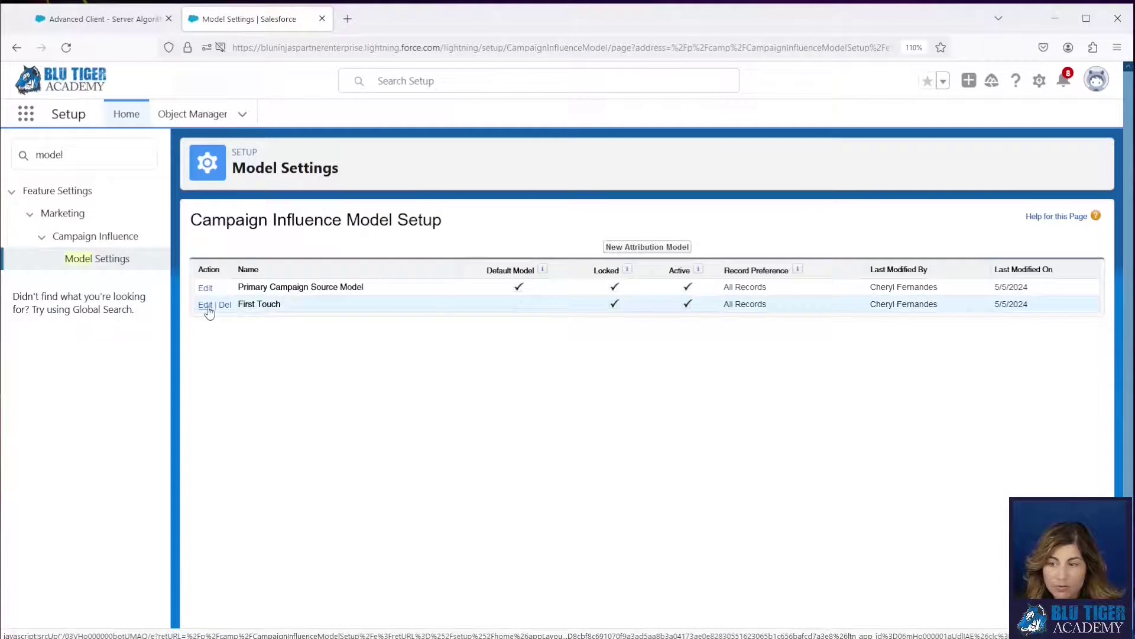
{"action": "key", "text": "Tab"}
{"action": "key", "text": "space"}
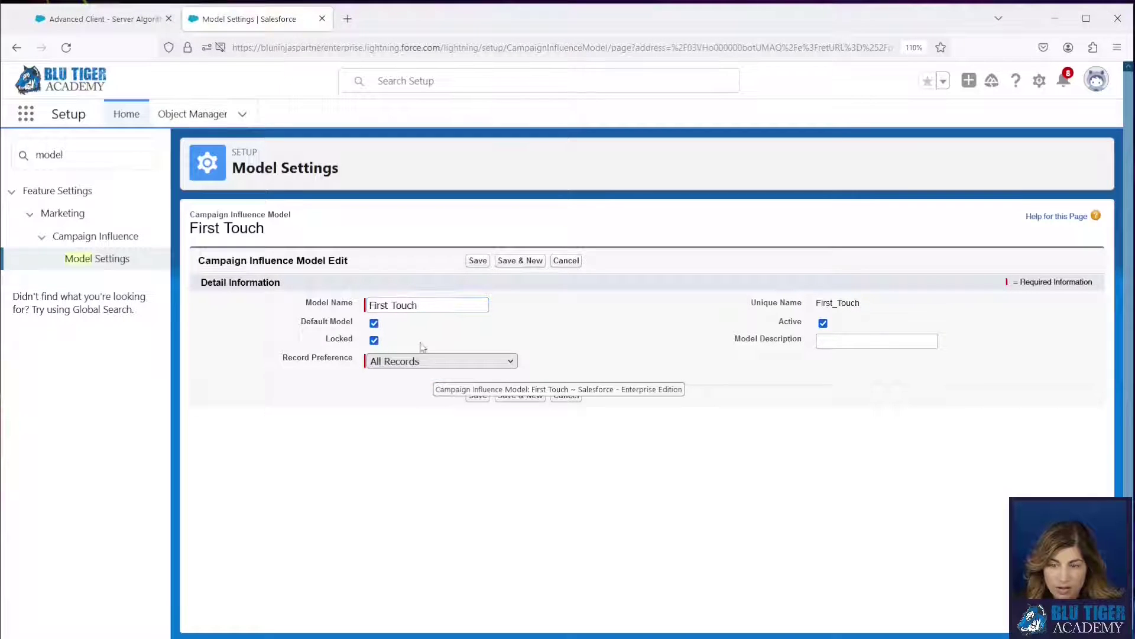
{"action": "left_click", "coordinate": [374, 341]}
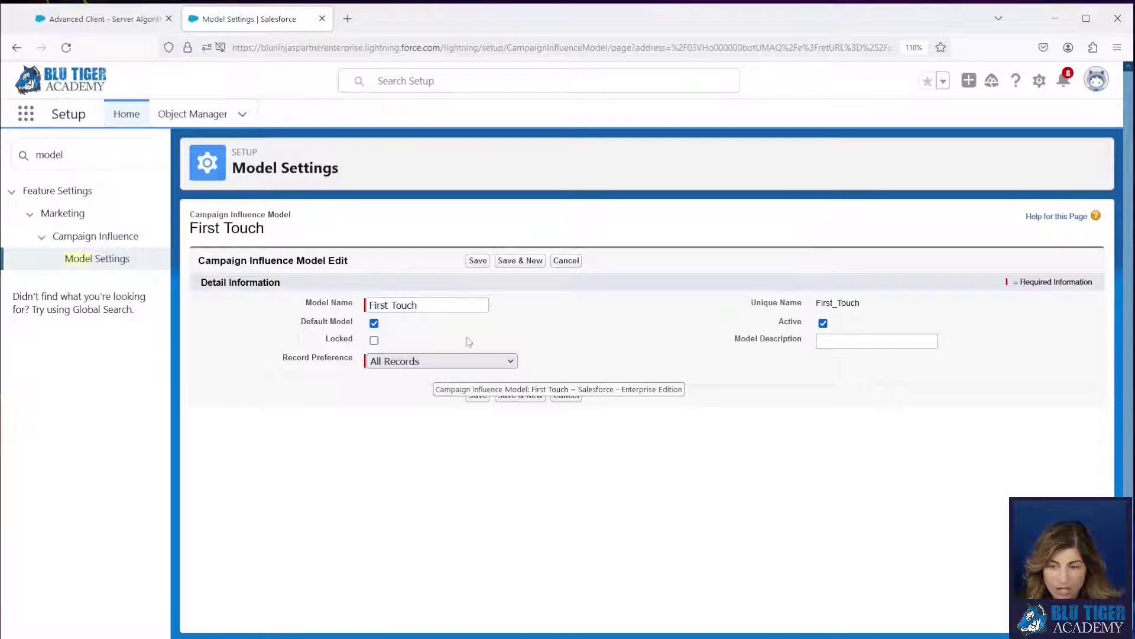
{"action": "left_click", "coordinate": [478, 261]}
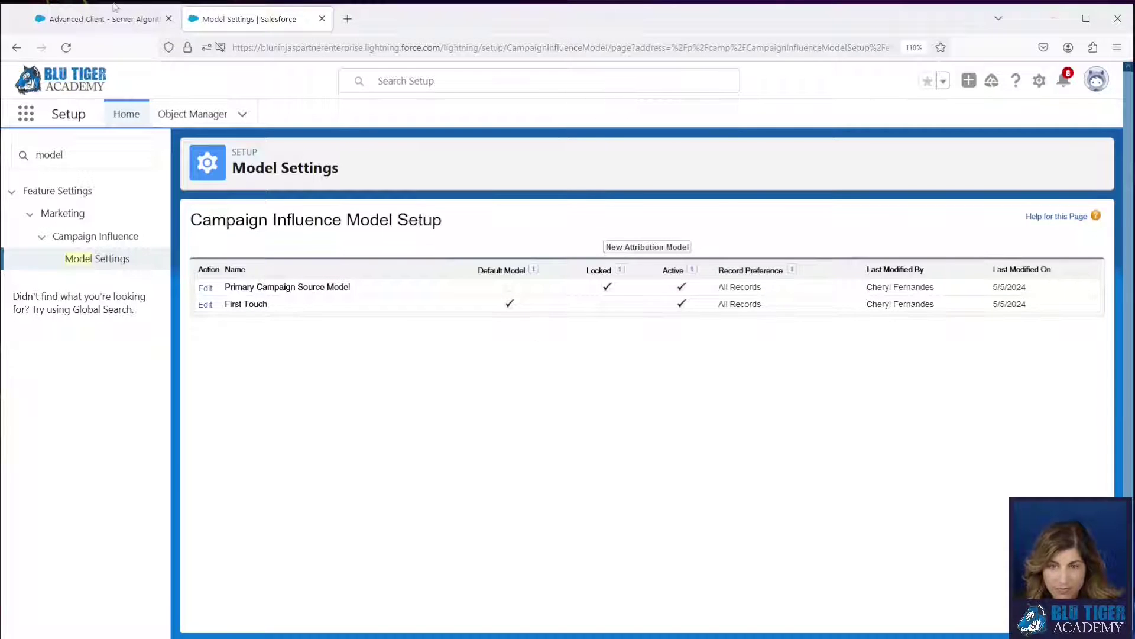
{"action": "left_click", "coordinate": [101, 20]}
{"action": "mouse_move", "coordinate": [98, 312]}
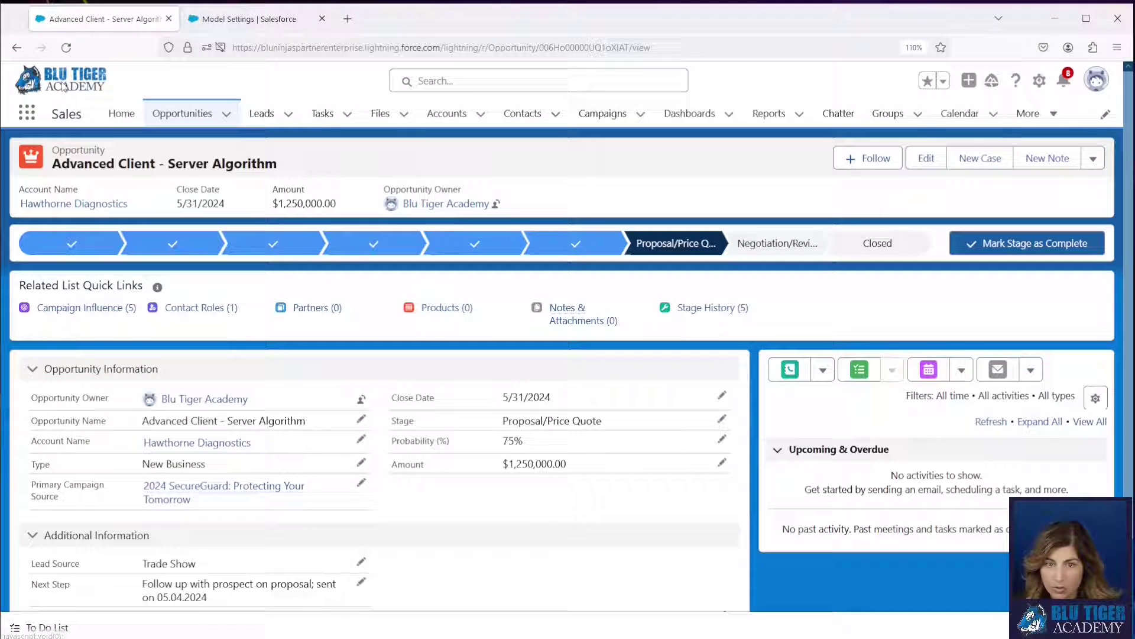
{"action": "left_click", "coordinate": [65, 48]}
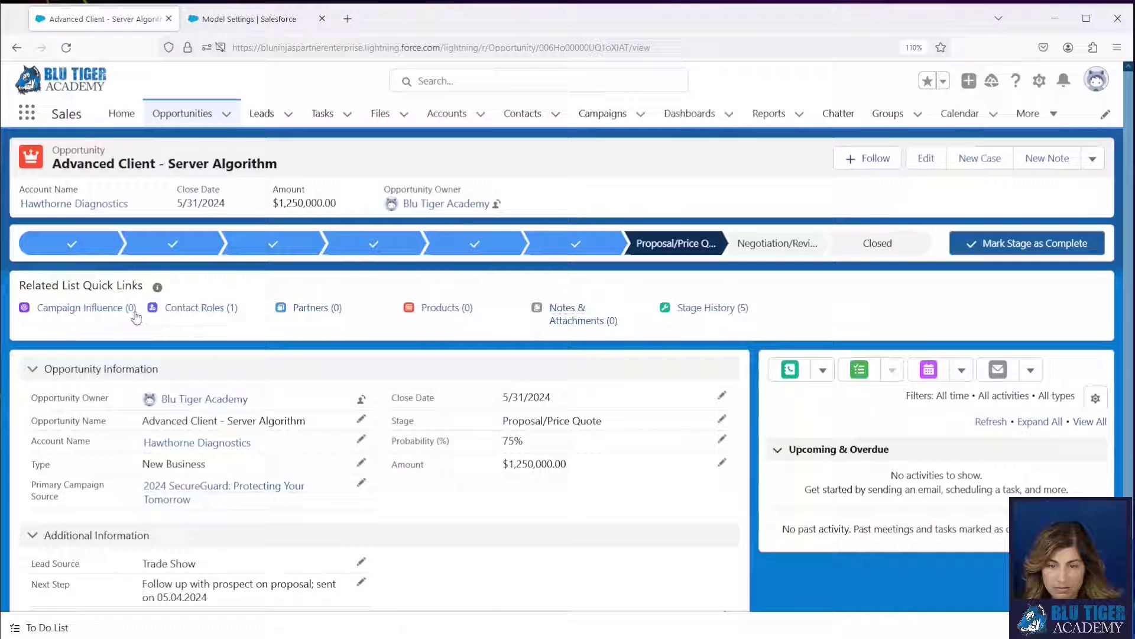
{"action": "mouse_move", "coordinate": [113, 313]}
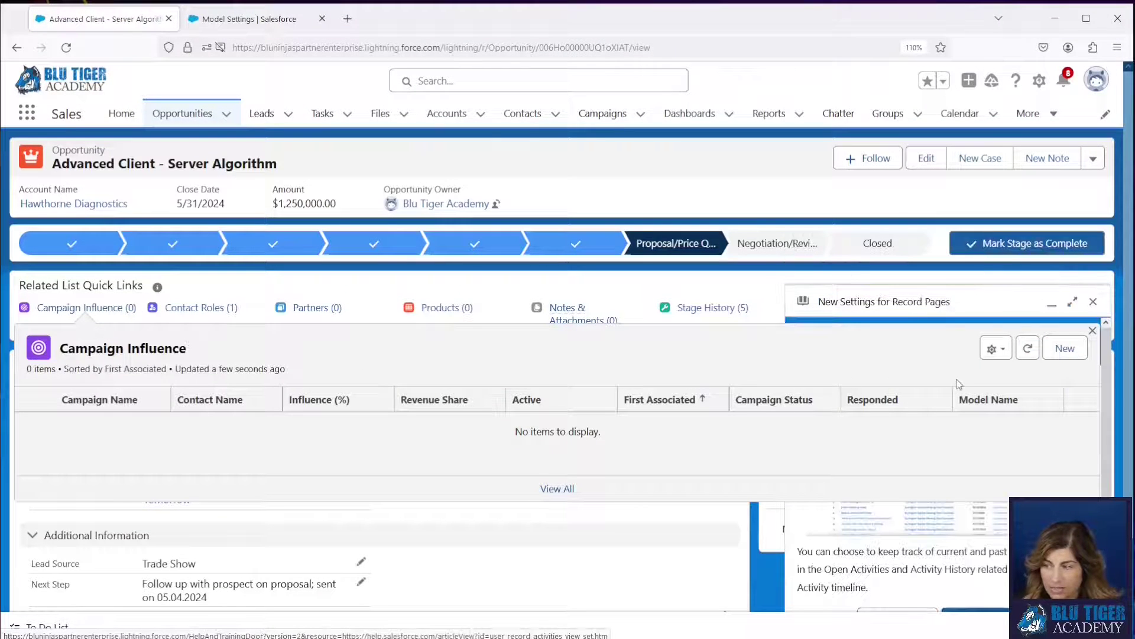
{"action": "left_click", "coordinate": [1061, 350]}
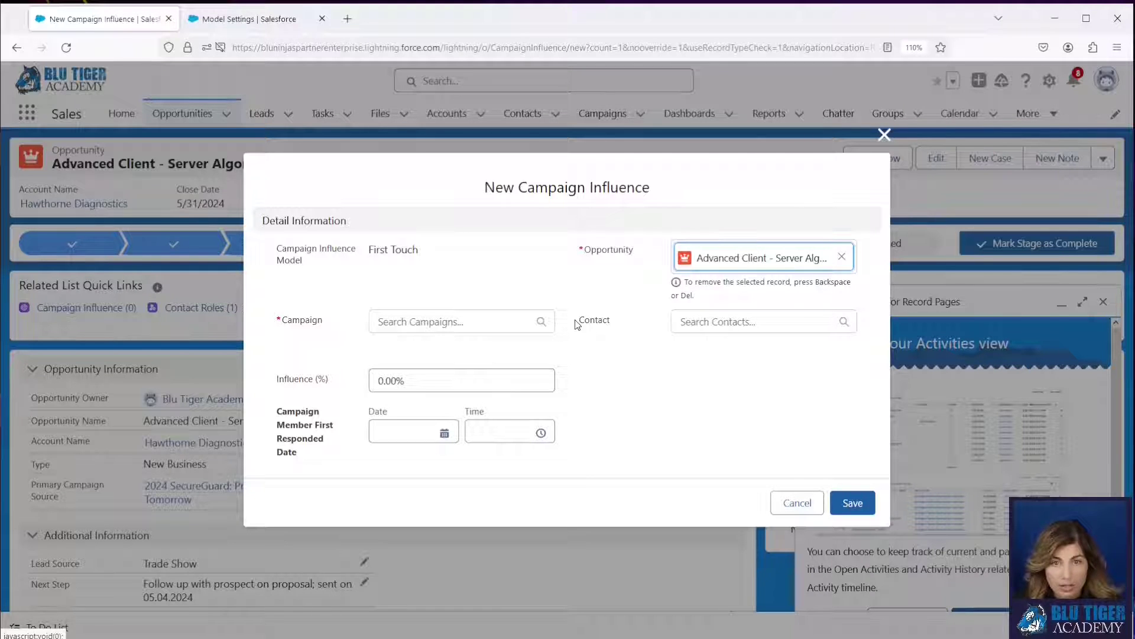
{"action": "left_click", "coordinate": [797, 502]}
Lock the First Touch model again
{"action": "left_click", "coordinate": [249, 19]}
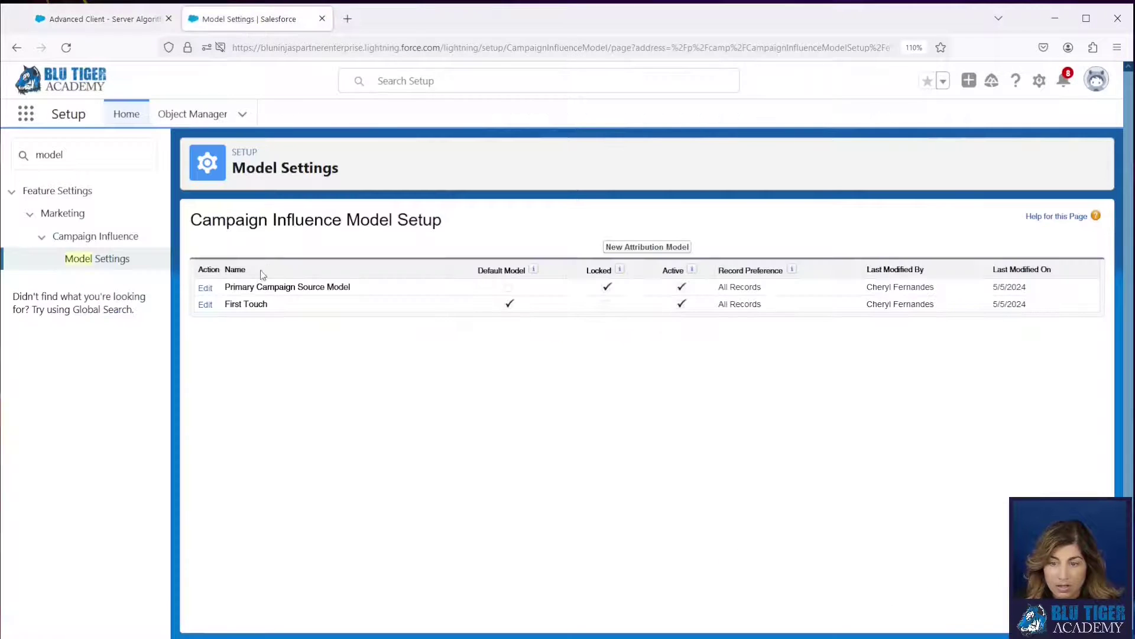
{"action": "left_click", "coordinate": [205, 305]}
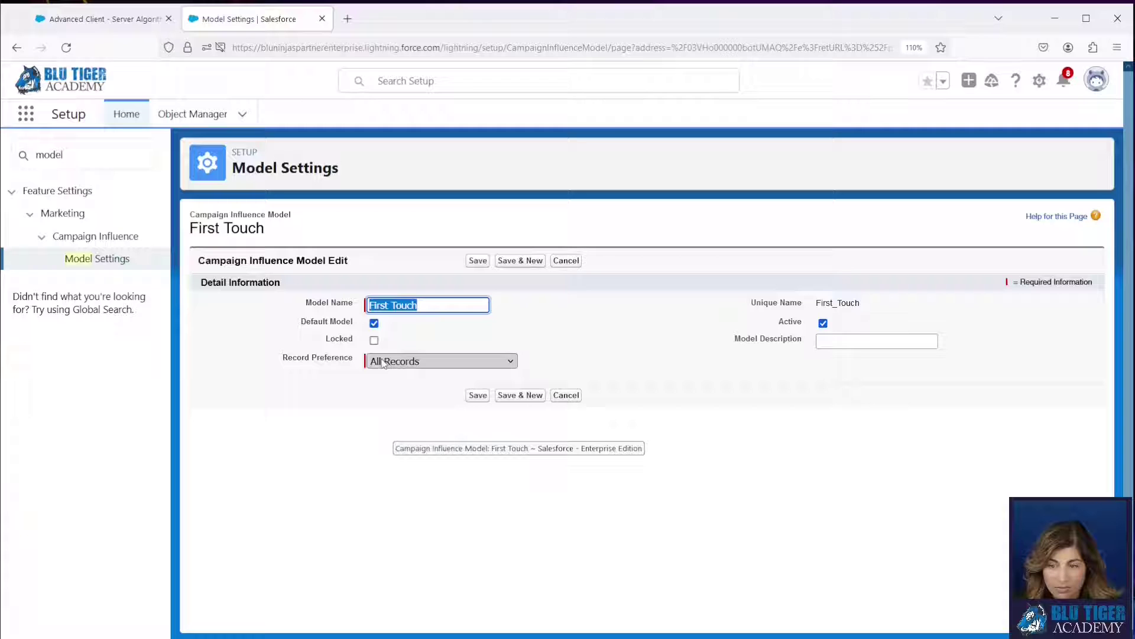
{"action": "left_click", "coordinate": [373, 340]}
{"action": "left_click", "coordinate": [477, 264]}
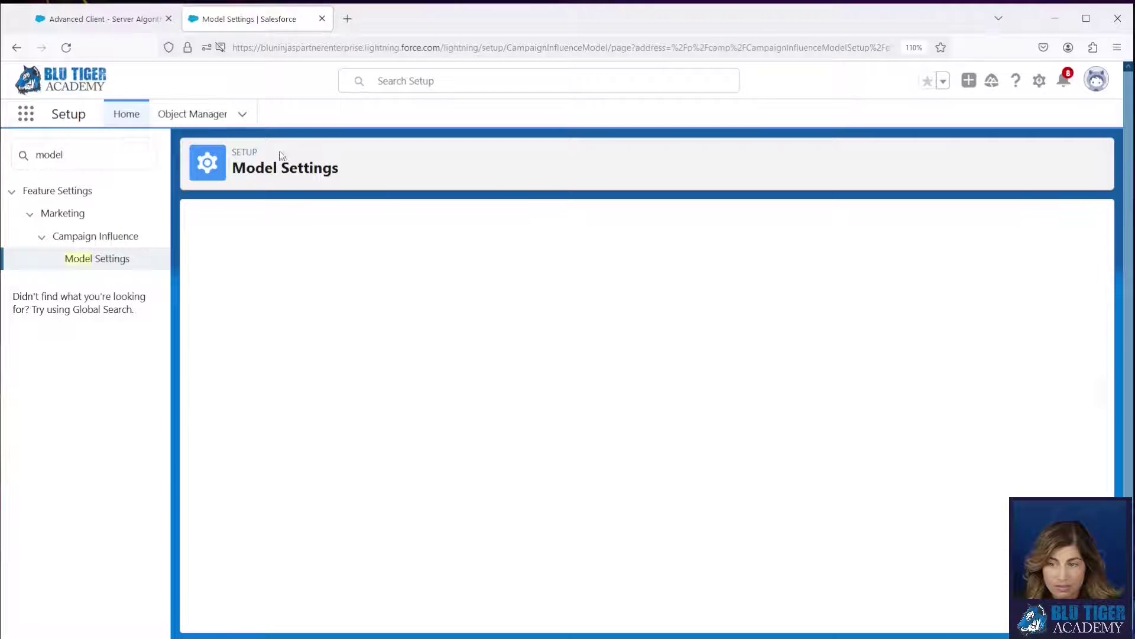
Reload the Advanced Client - Server Algorithm opportunity; Campaign Influence now shows 0 entries
{"action": "left_click", "coordinate": [104, 19]}
{"action": "left_click", "coordinate": [66, 48]}
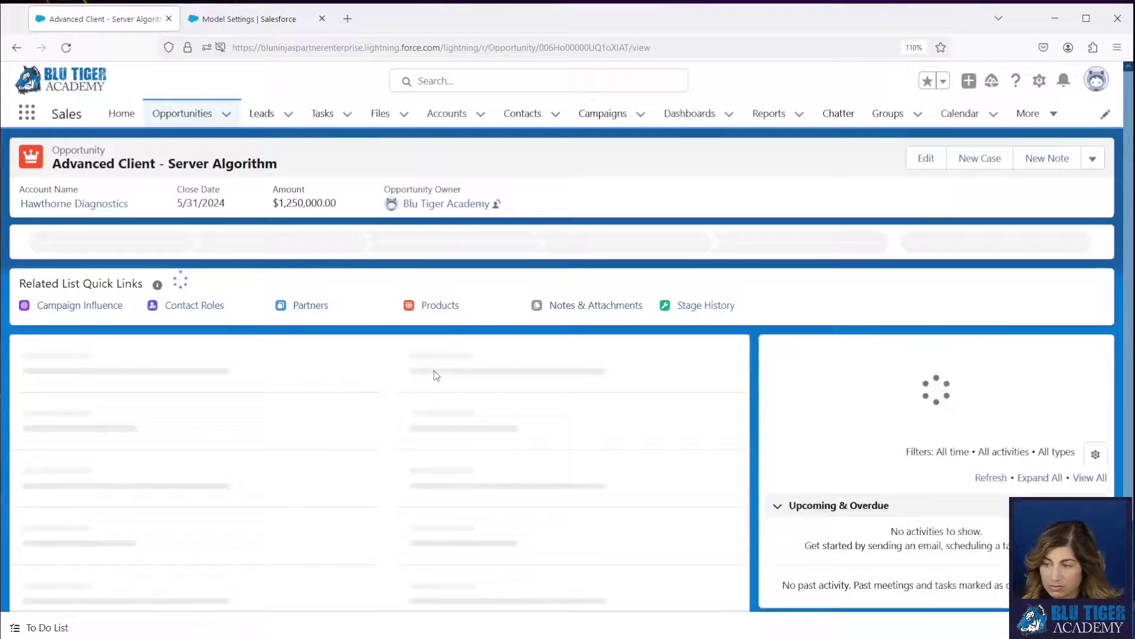
{"action": "mouse_move", "coordinate": [119, 317]}
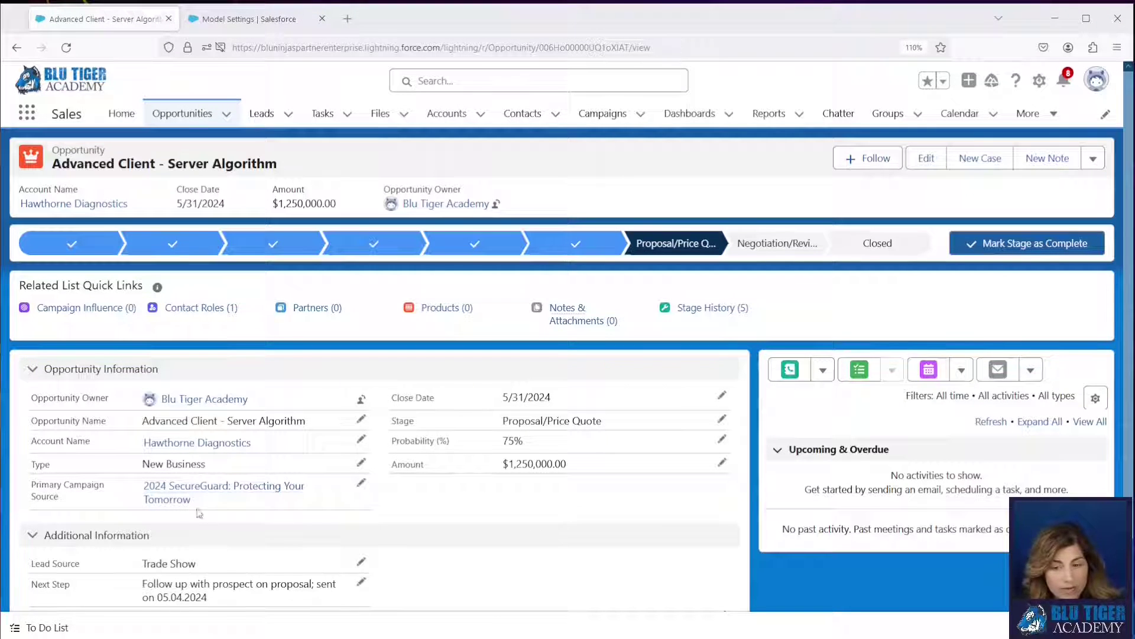
Open the primary campaign, 2024 SecureGuard: Protecting Your Tomorrow, in a new tab
{"action": "right_click", "coordinate": [187, 492]}
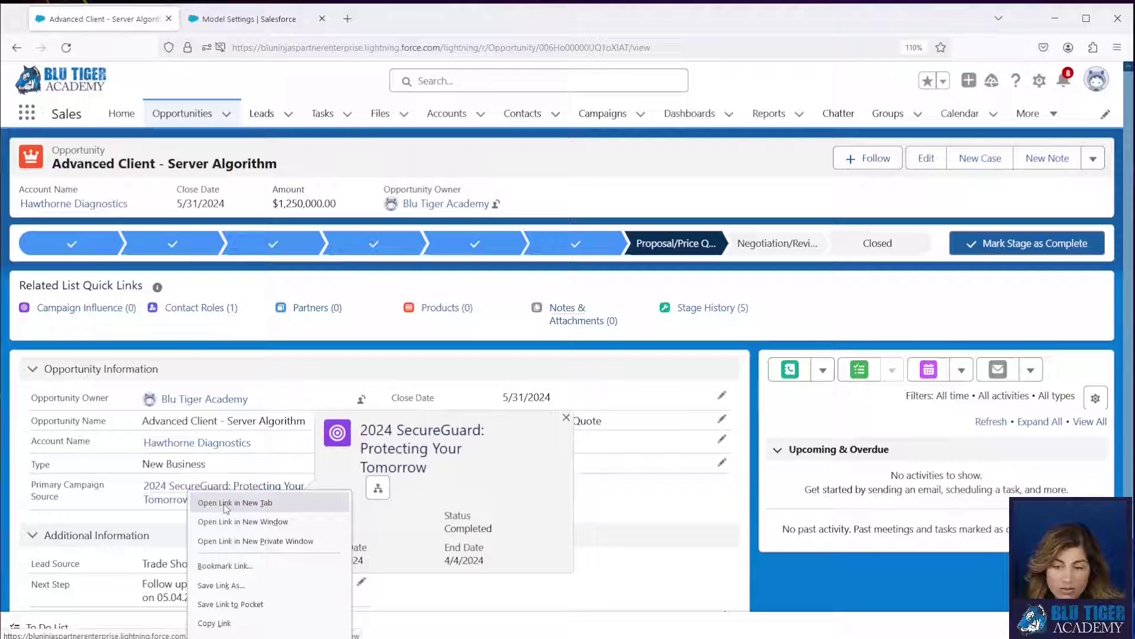
{"action": "left_click", "coordinate": [213, 503]}
{"action": "left_click", "coordinate": [237, 19]}
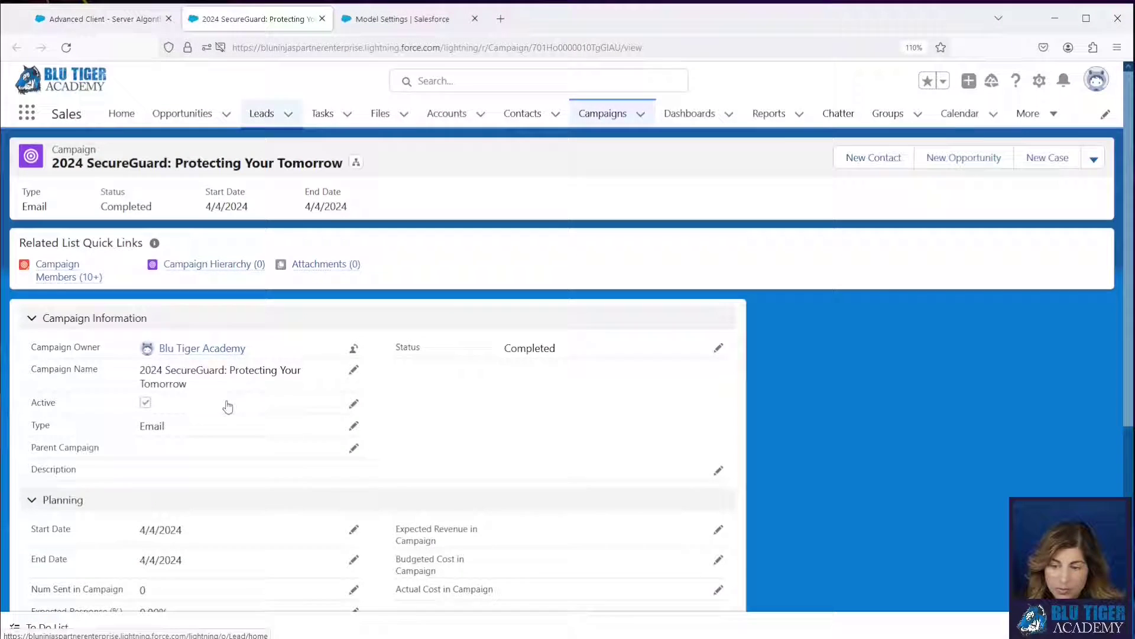
Review Campaign Statistics: 5 responses, 12 contacts and 0 opportunities
{"action": "scroll", "coordinate": [401, 464], "scroll_direction": "down", "scroll_amount": 1}
{"action": "scroll", "coordinate": [401, 465], "scroll_direction": "down", "scroll_amount": 2}
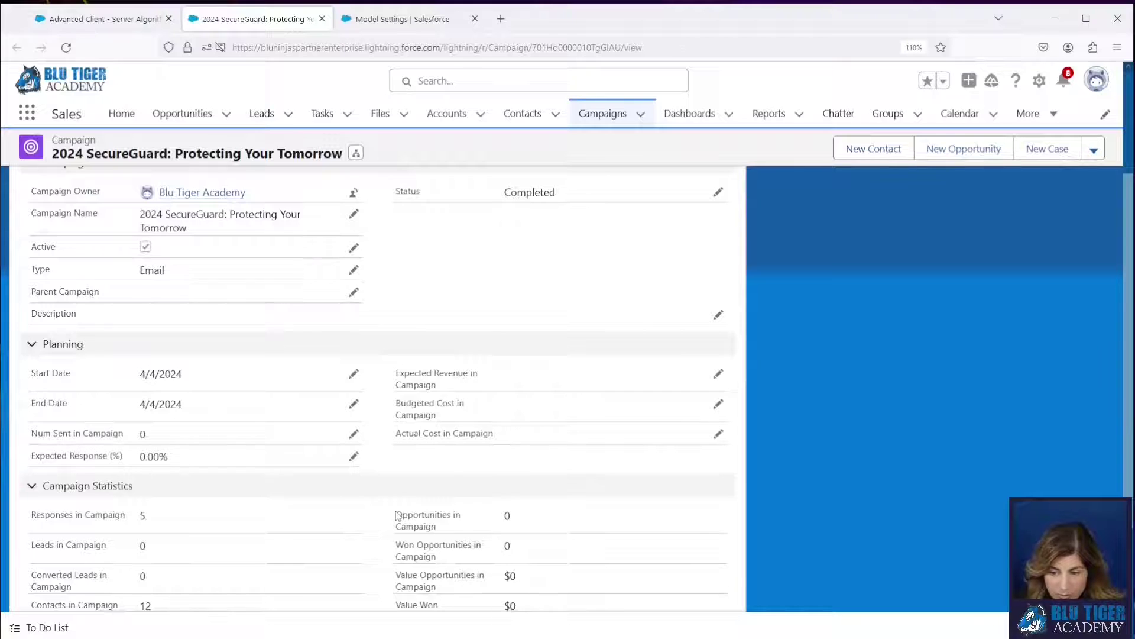
{"action": "scroll", "coordinate": [398, 514], "scroll_direction": "down", "scroll_amount": 2}
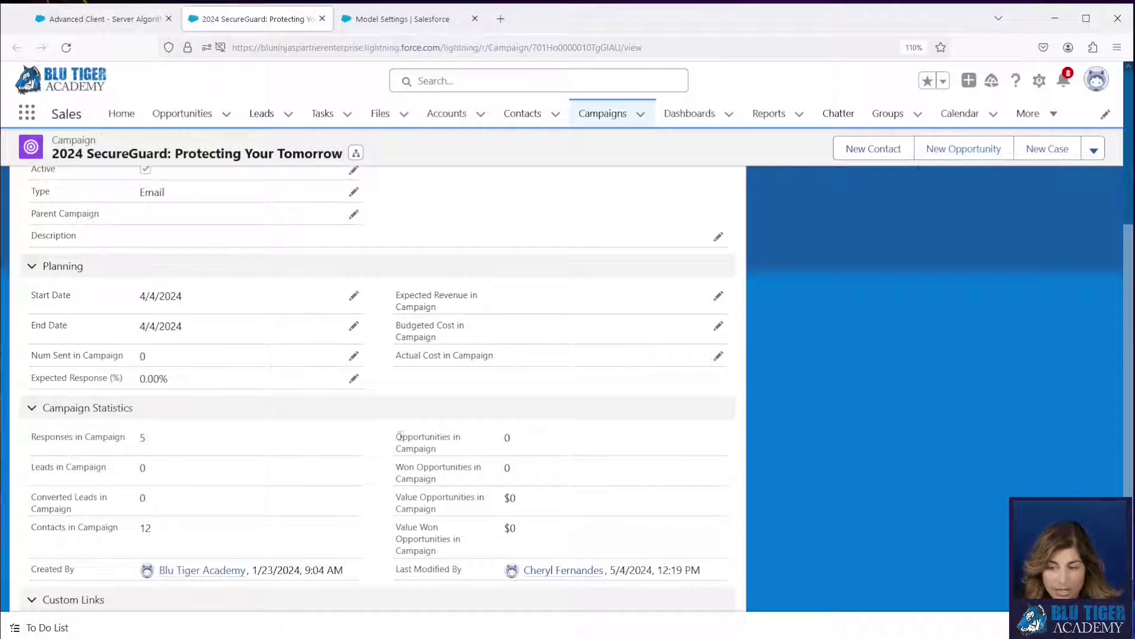
{"action": "left_click_drag", "start_coordinate": [398, 437], "coordinate": [478, 558]}
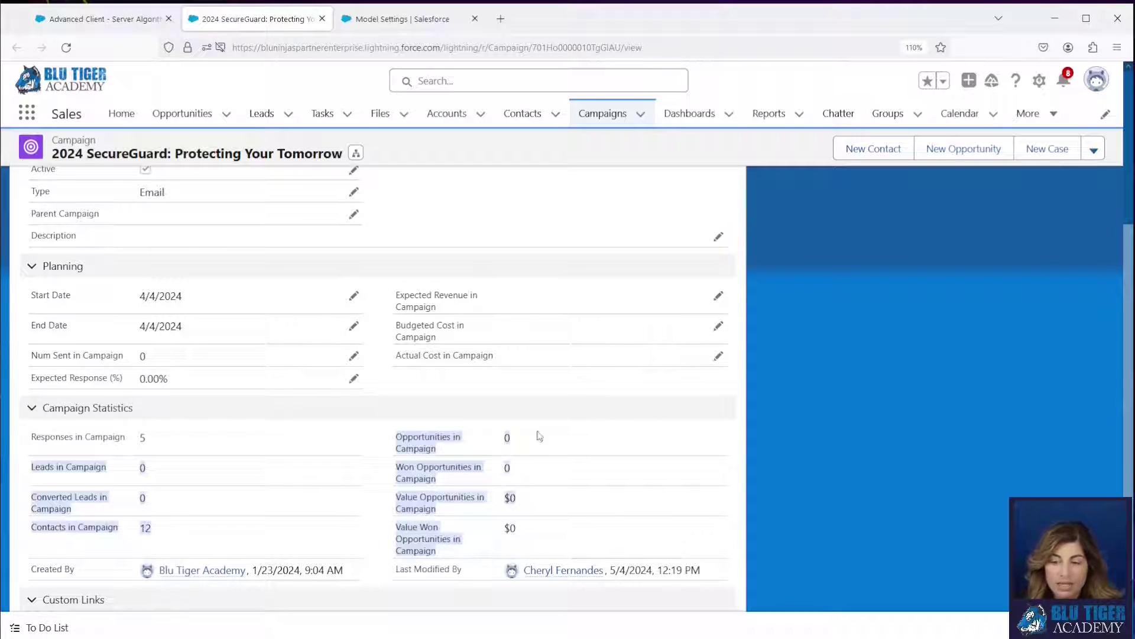
{"action": "left_click", "coordinate": [587, 442]}
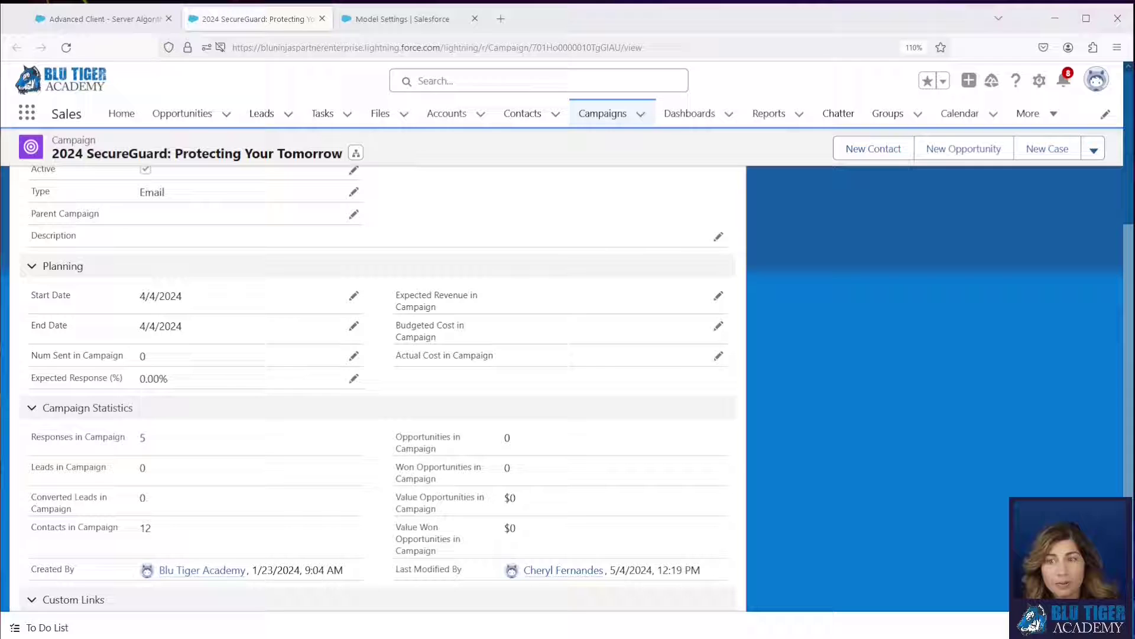
Switch back to the Model Settings tab listing Primary Campaign Source and First Touch
{"action": "left_click", "coordinate": [353, 16]}
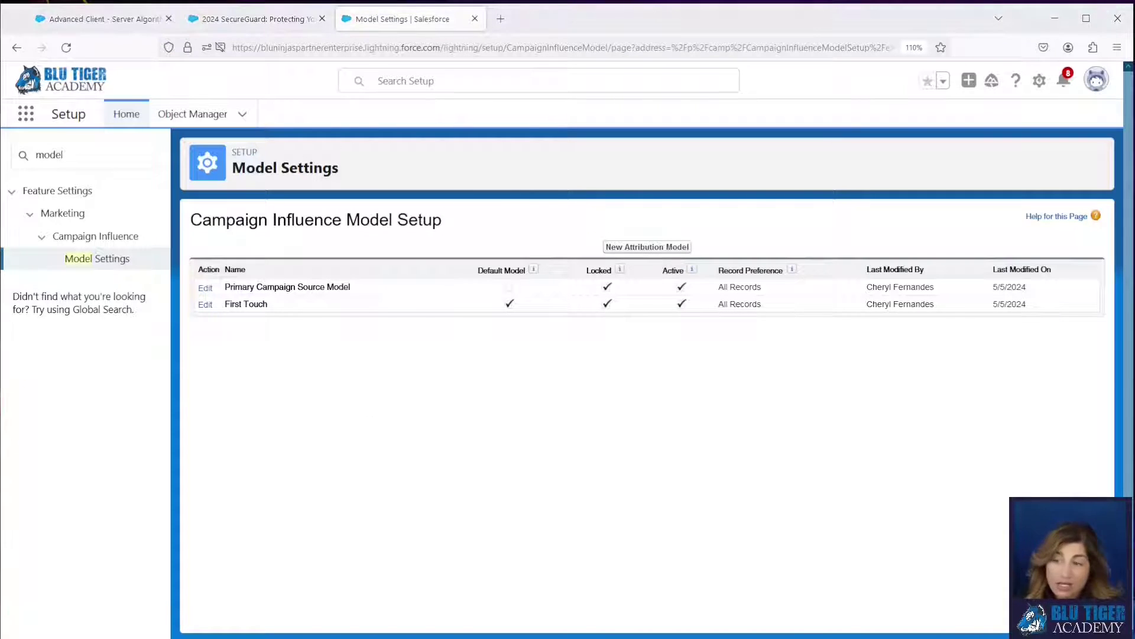
Save a new 'Last Touch' attribution model, locked and active, keeping the auto-filled unique name
{"action": "left_click", "coordinate": [621, 248]}
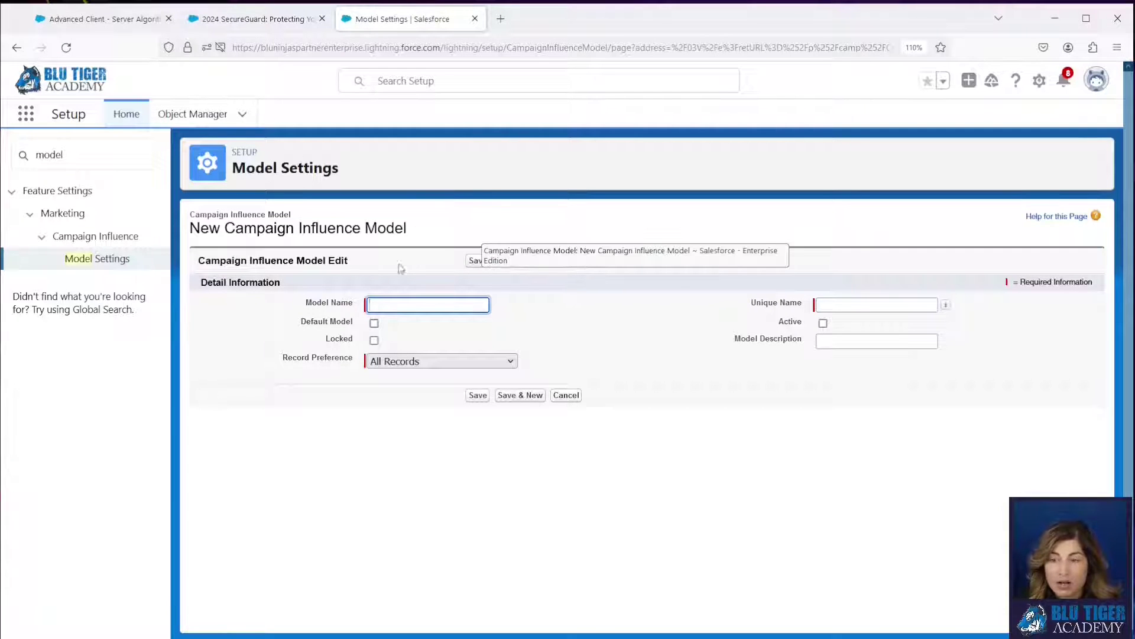
{"action": "type", "text": "Last"}
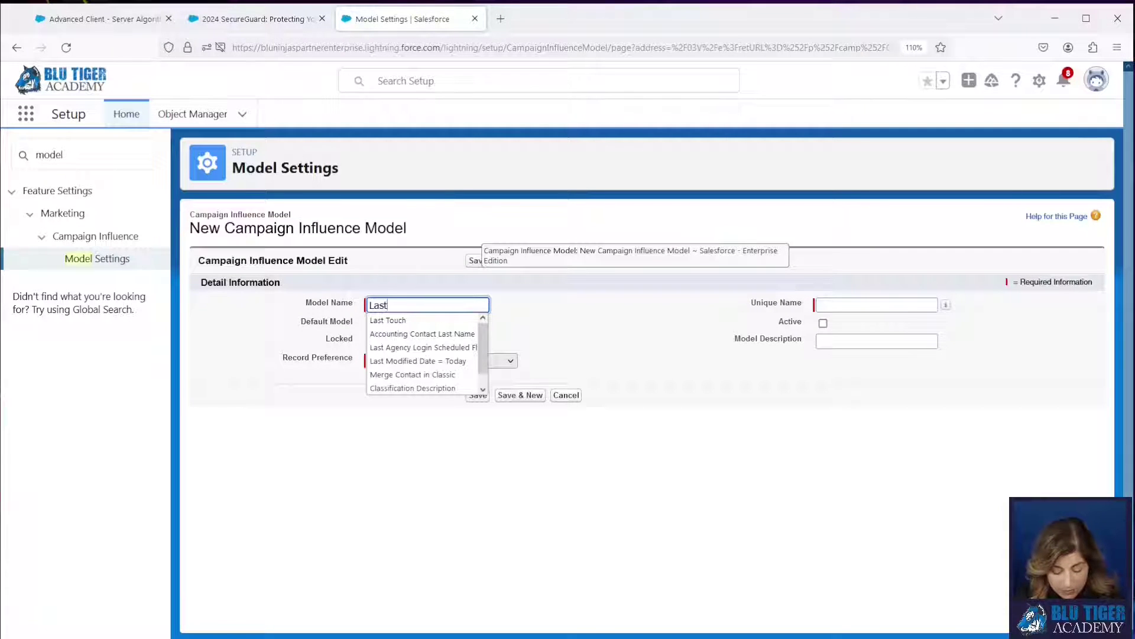
{"action": "type", "text": " Touch"}
{"action": "key", "text": "Tab"}
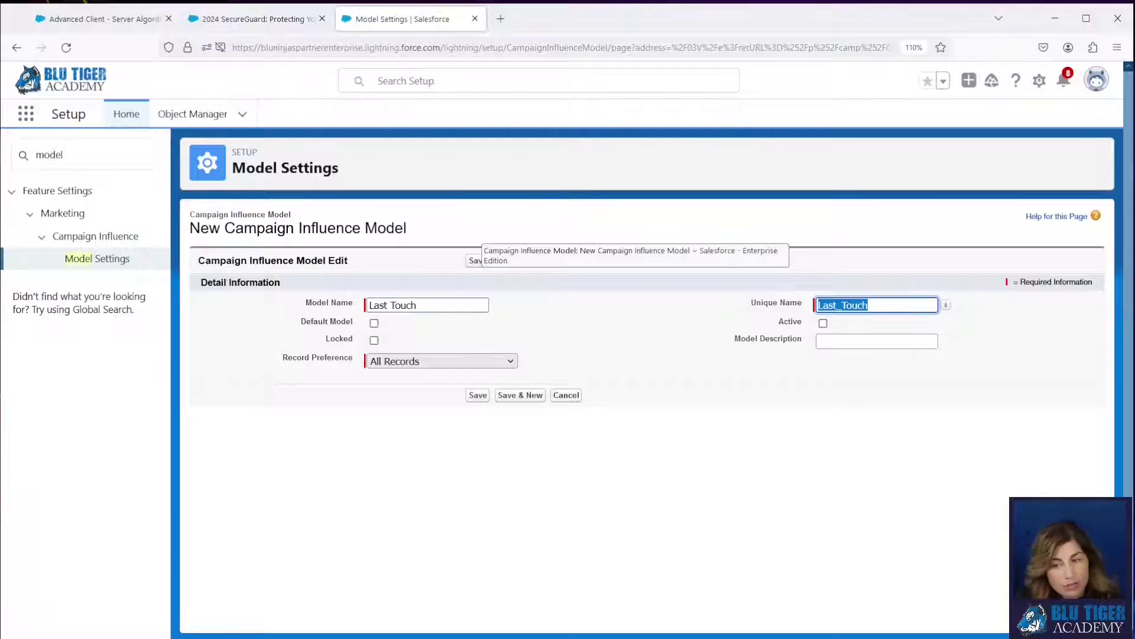
{"action": "left_click", "coordinate": [408, 333]}
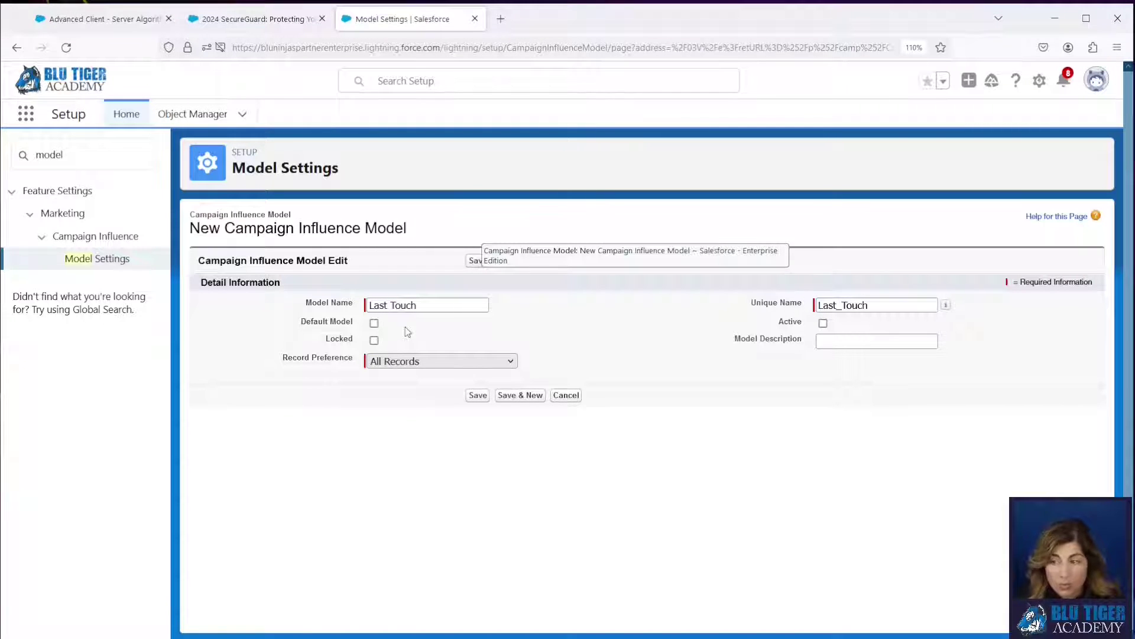
{"action": "left_click", "coordinate": [375, 340]}
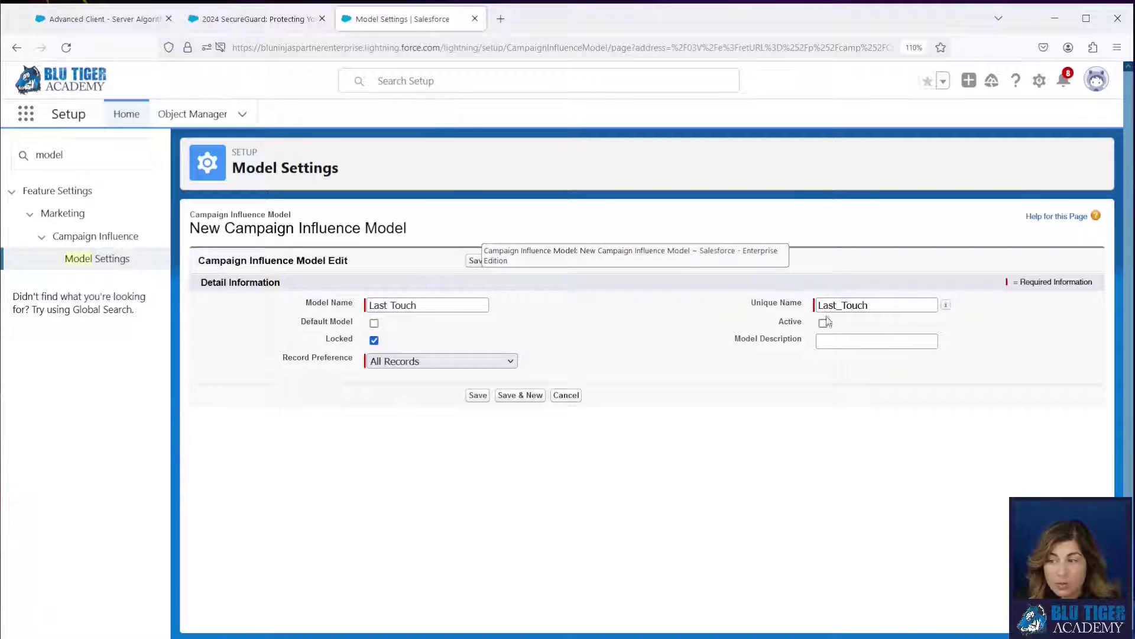
{"action": "left_click", "coordinate": [823, 323]}
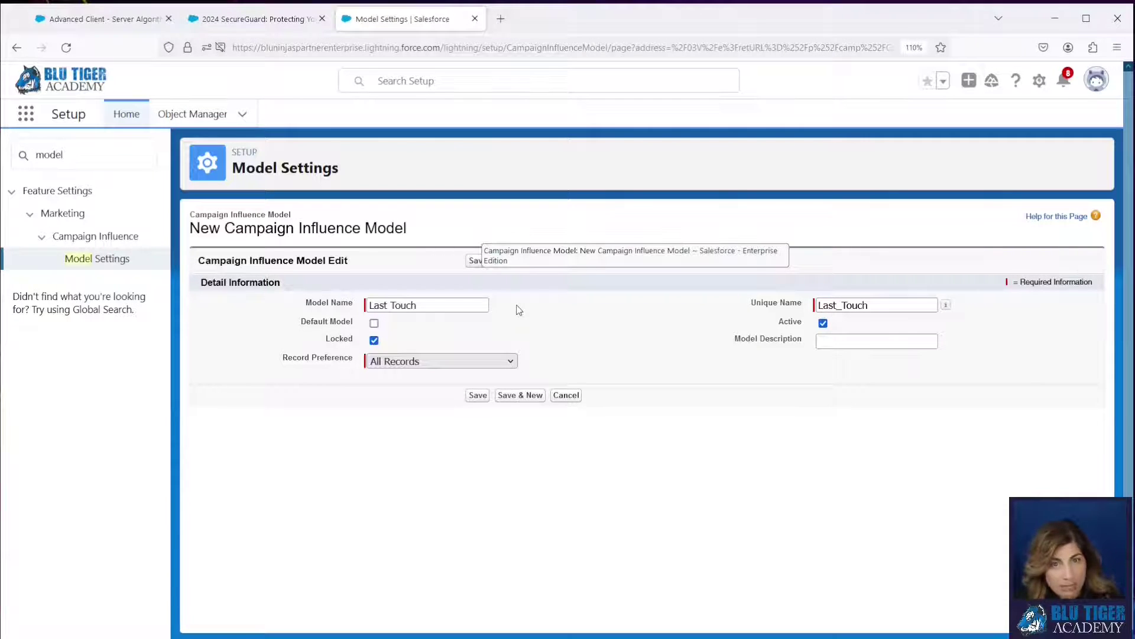
{"action": "left_click", "coordinate": [478, 395]}
From Model Settings, save a new 'Even Distribution' attribution model, locked and active
{"action": "left_click", "coordinate": [97, 260]}
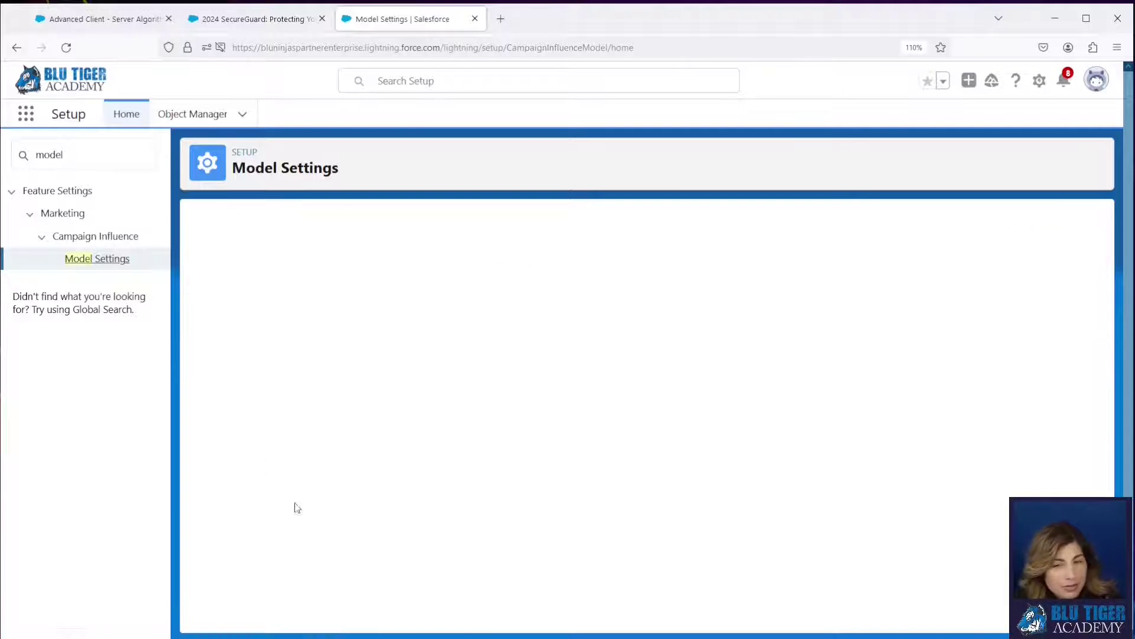
{"action": "left_click", "coordinate": [677, 246]}
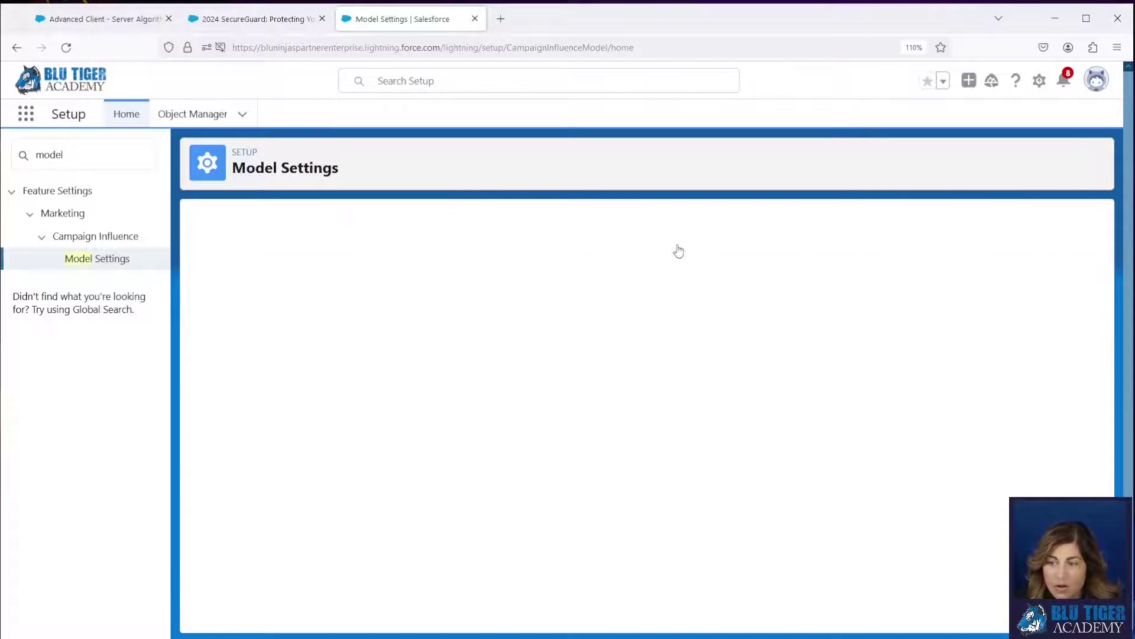
{"action": "type", "text": "Eve"}
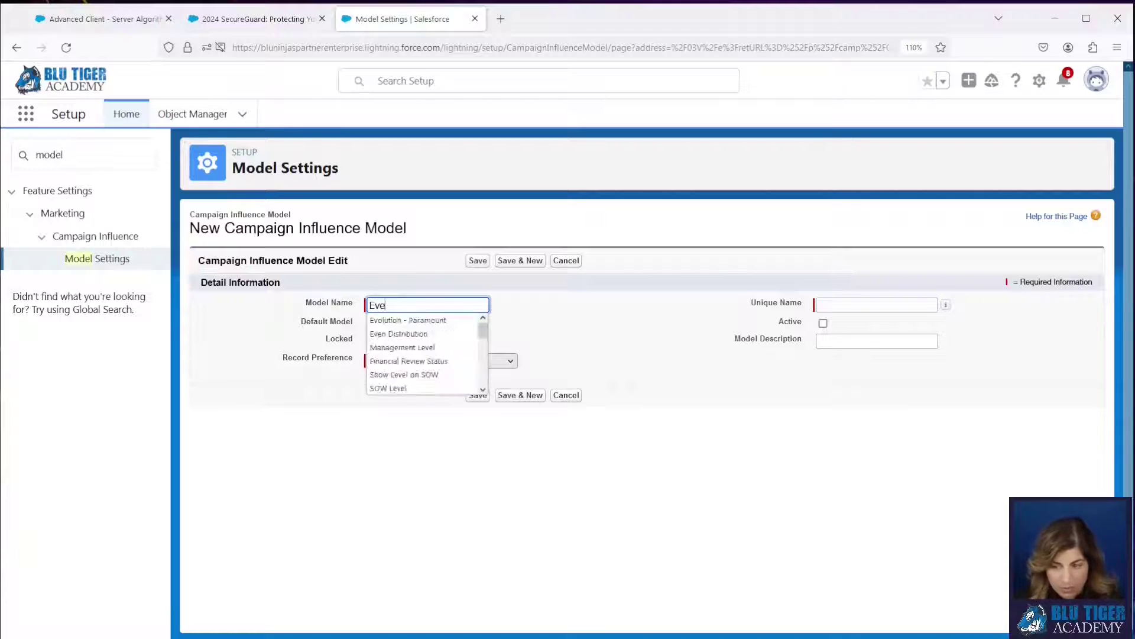
{"action": "left_click", "coordinate": [453, 323]}
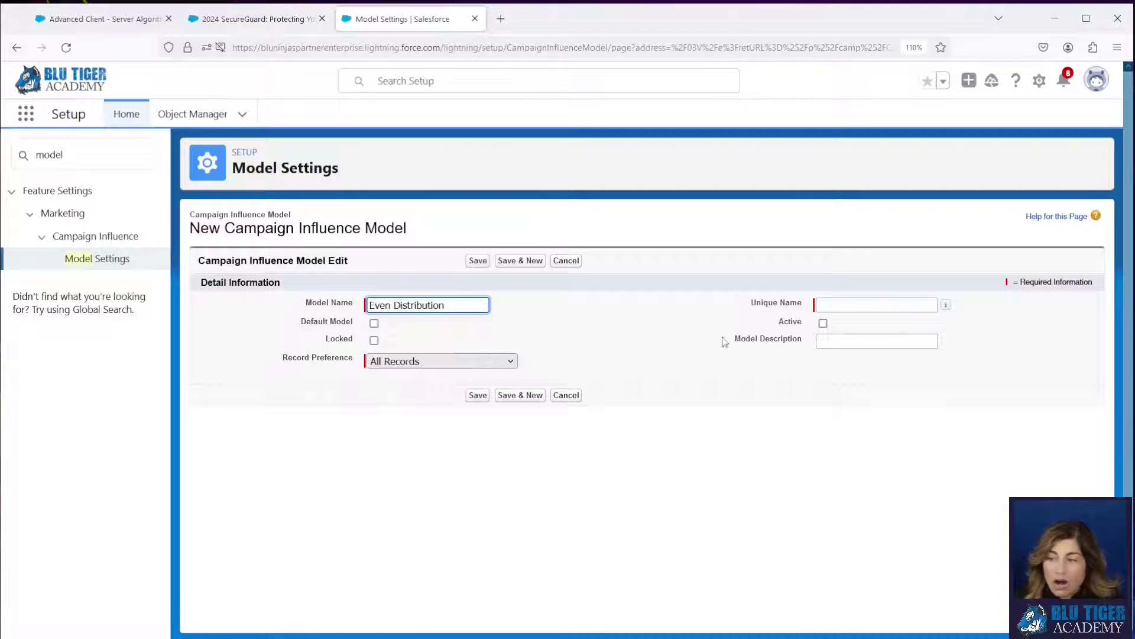
{"action": "left_click", "coordinate": [843, 305]}
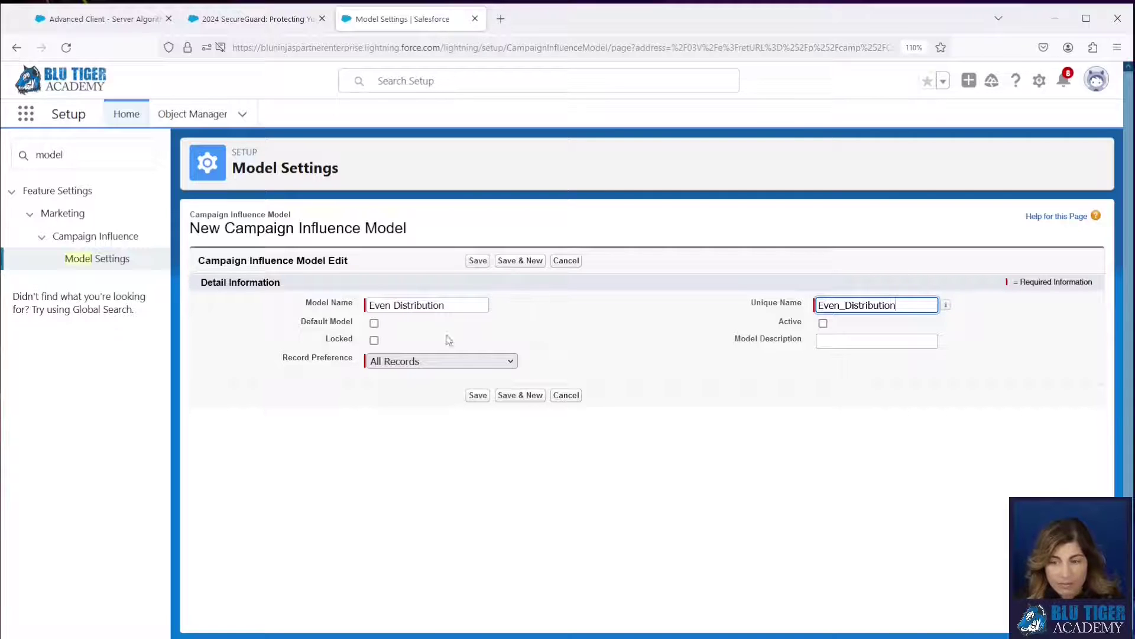
{"action": "left_click", "coordinate": [374, 340]}
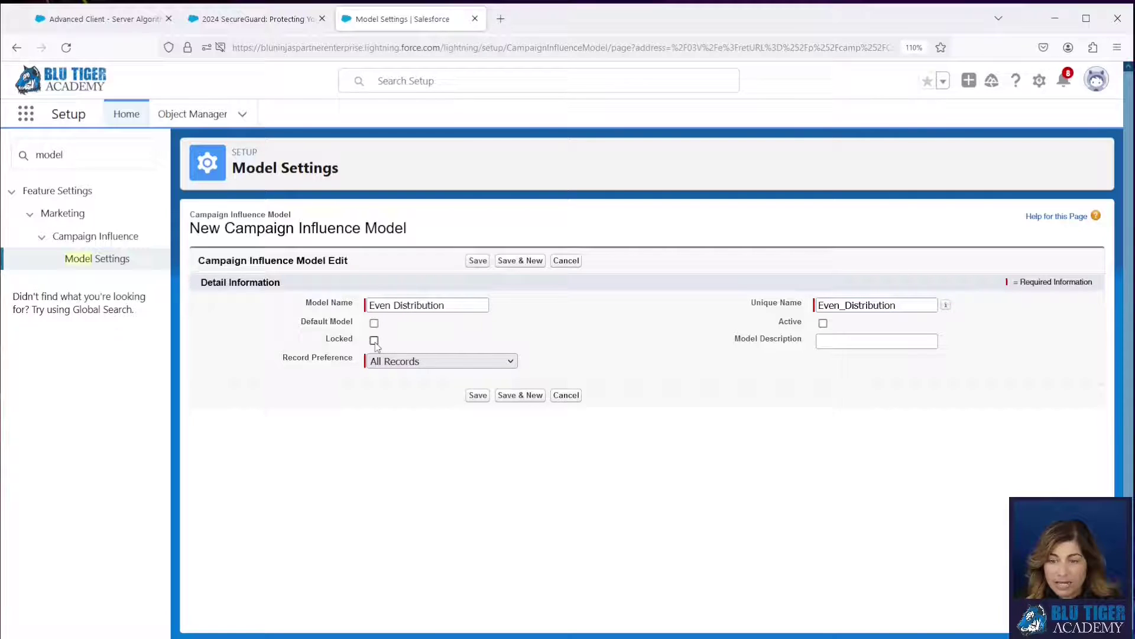
{"action": "left_click", "coordinate": [823, 323]}
{"action": "left_click", "coordinate": [479, 261]}
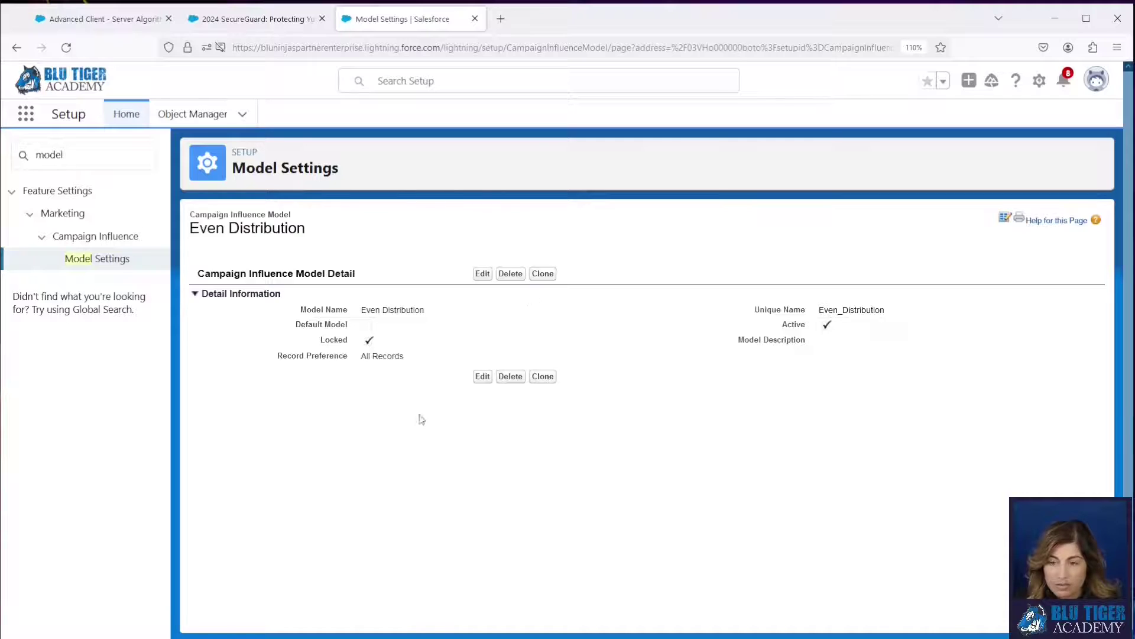
{"action": "left_click", "coordinate": [81, 260]}
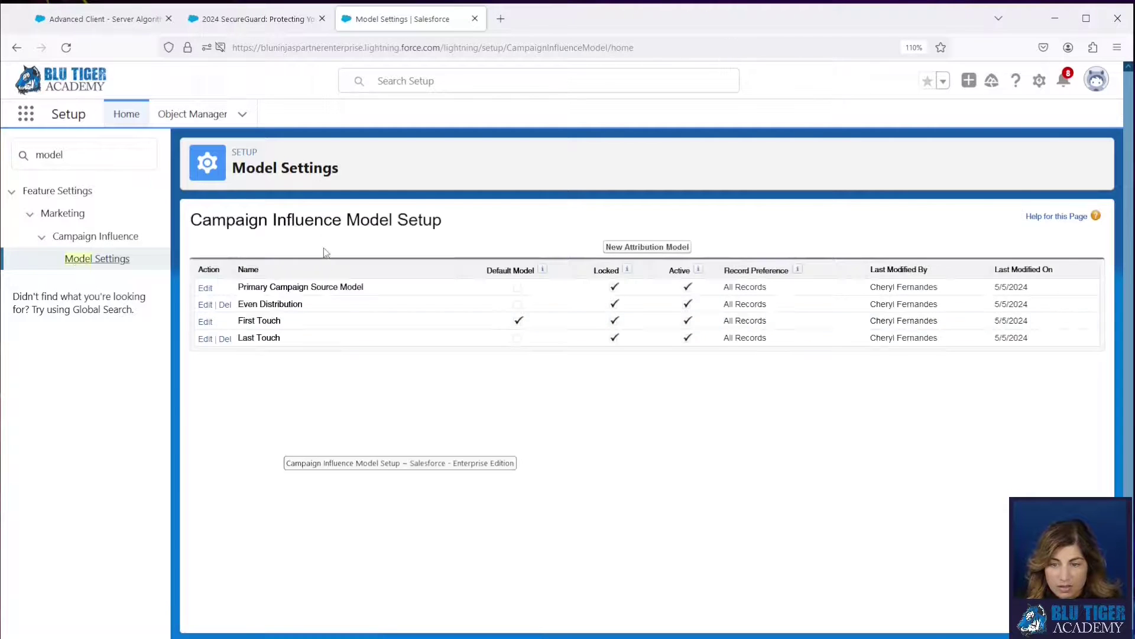